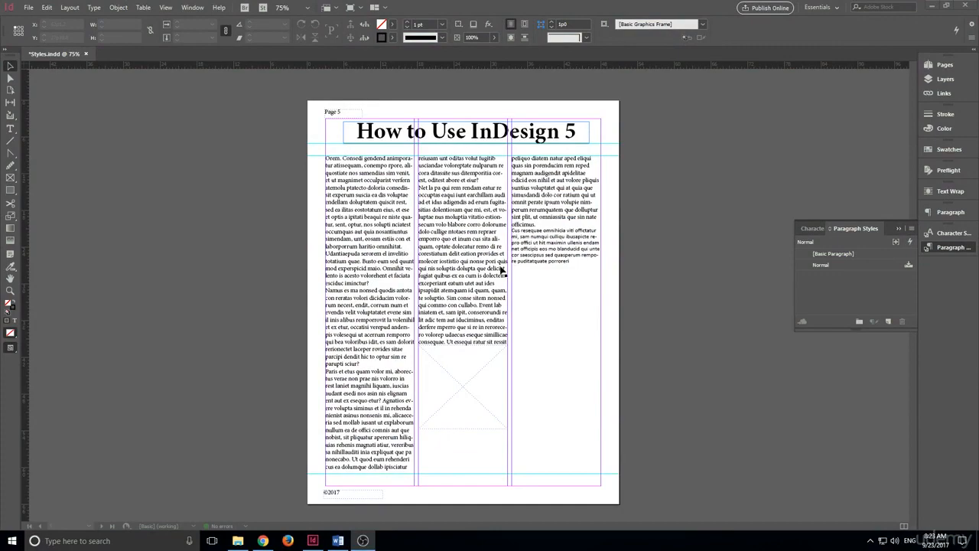
Select the first column's text frame on page 1 and show the hidden characters
{"action": "scroll", "coordinate": [503, 273], "scroll_direction": "up", "scroll_amount": 6}
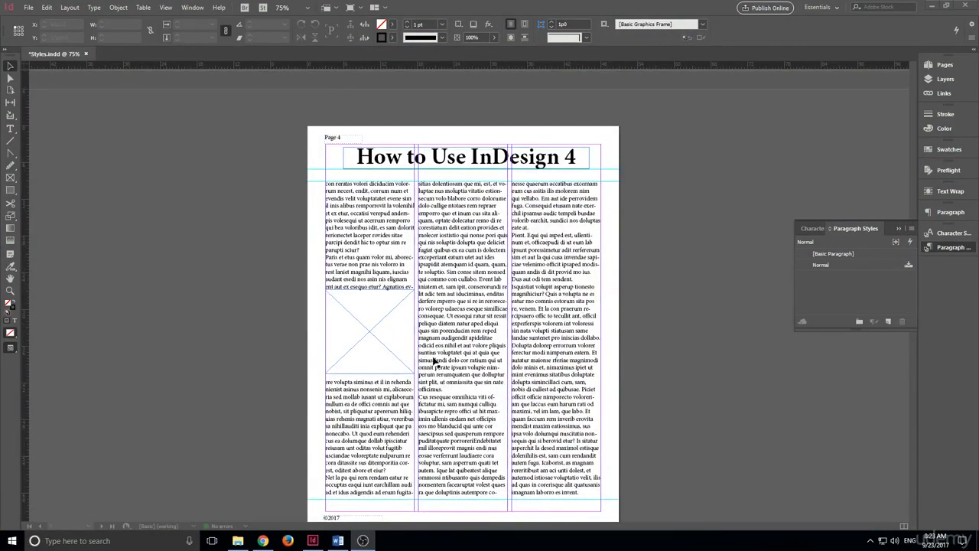
{"action": "scroll", "coordinate": [455, 364], "scroll_direction": "up", "scroll_amount": 5}
{"action": "scroll", "coordinate": [464, 384], "scroll_direction": "up", "scroll_amount": 6}
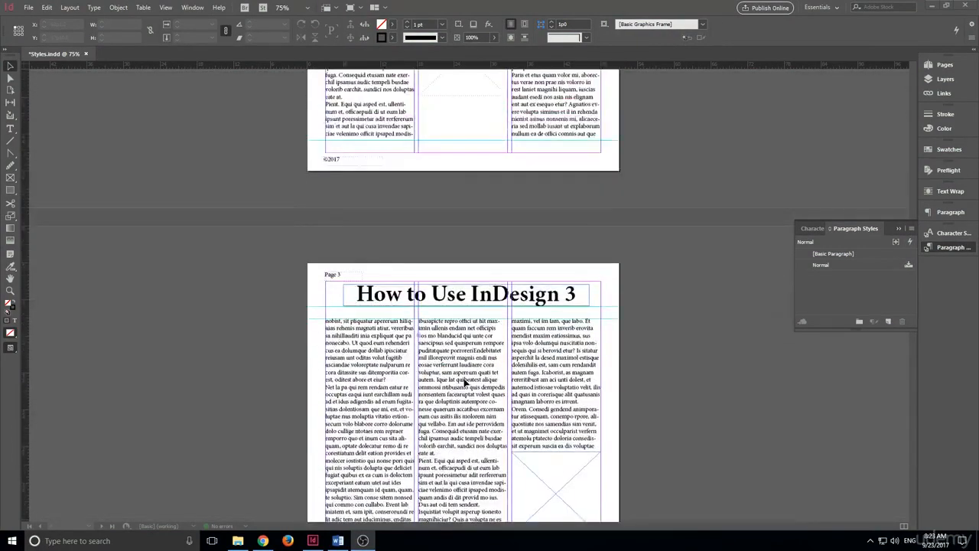
{"action": "scroll", "coordinate": [459, 378], "scroll_direction": "up", "scroll_amount": 6}
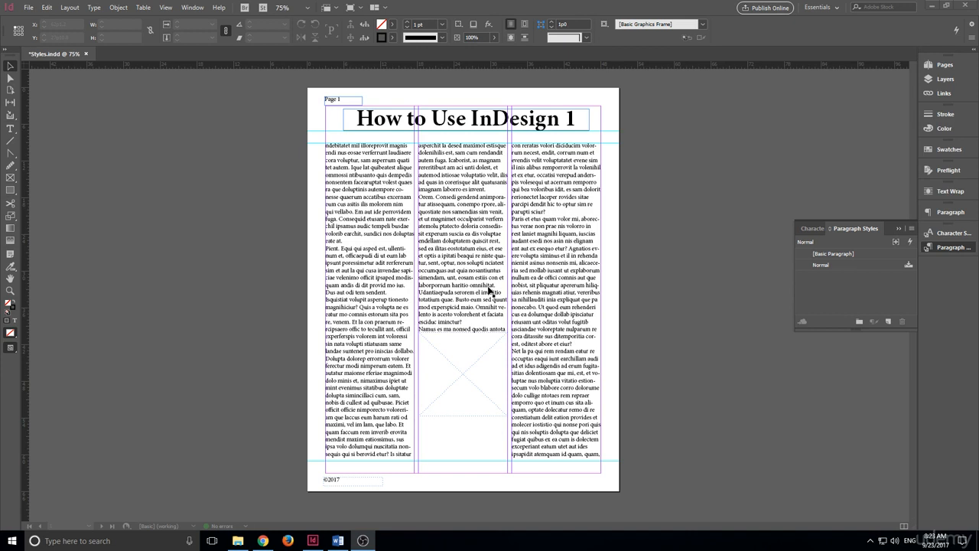
{"action": "scroll", "coordinate": [490, 291], "scroll_direction": "up", "scroll_amount": 1}
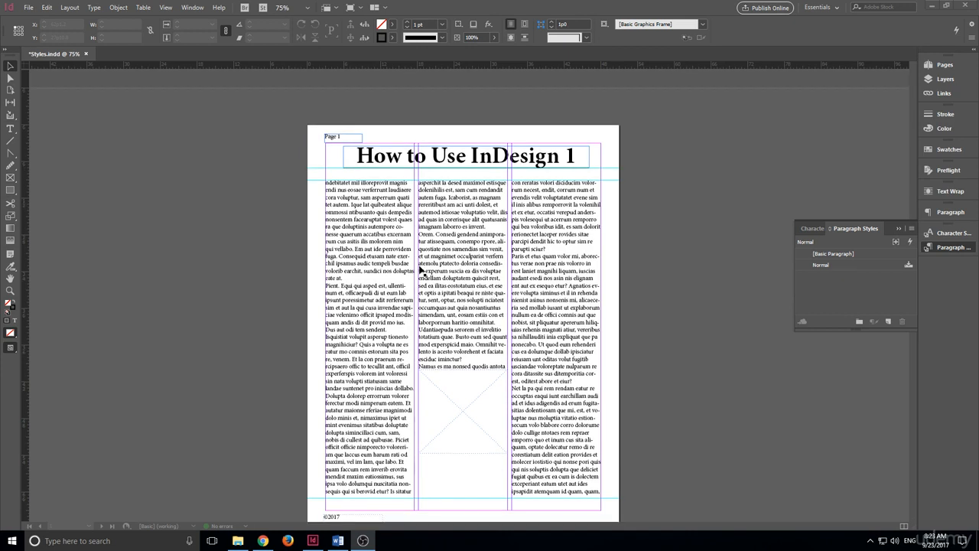
{"action": "left_click", "coordinate": [358, 237]}
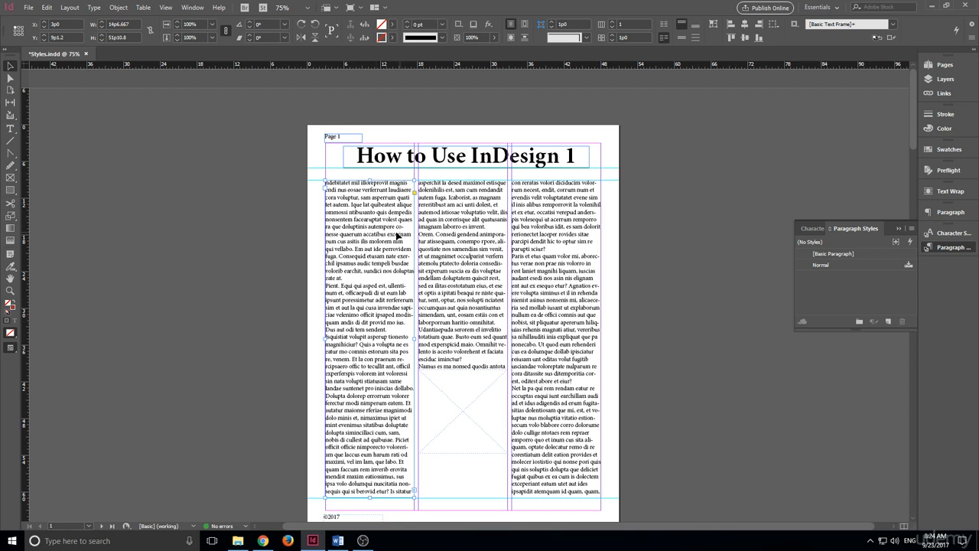
{"action": "left_click", "coordinate": [94, 7]}
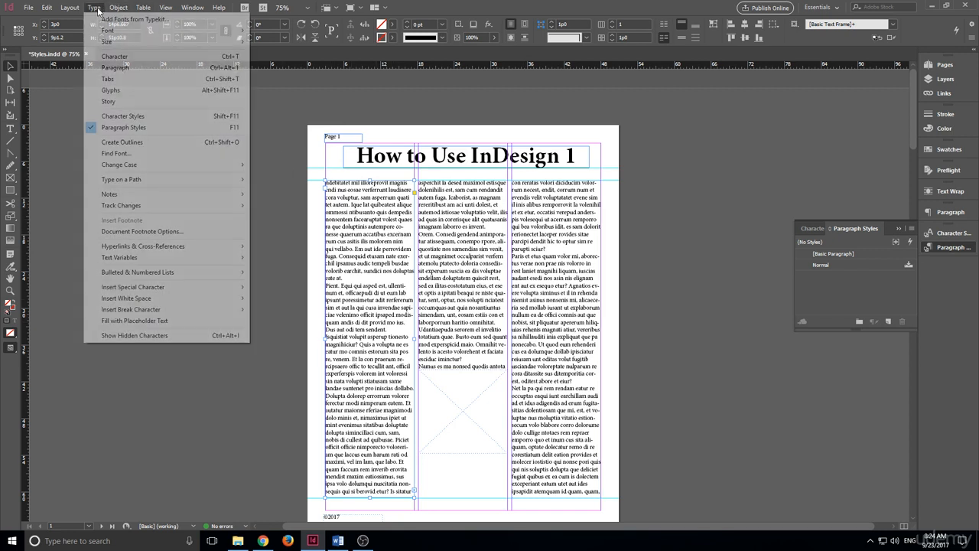
{"action": "left_click", "coordinate": [156, 336]}
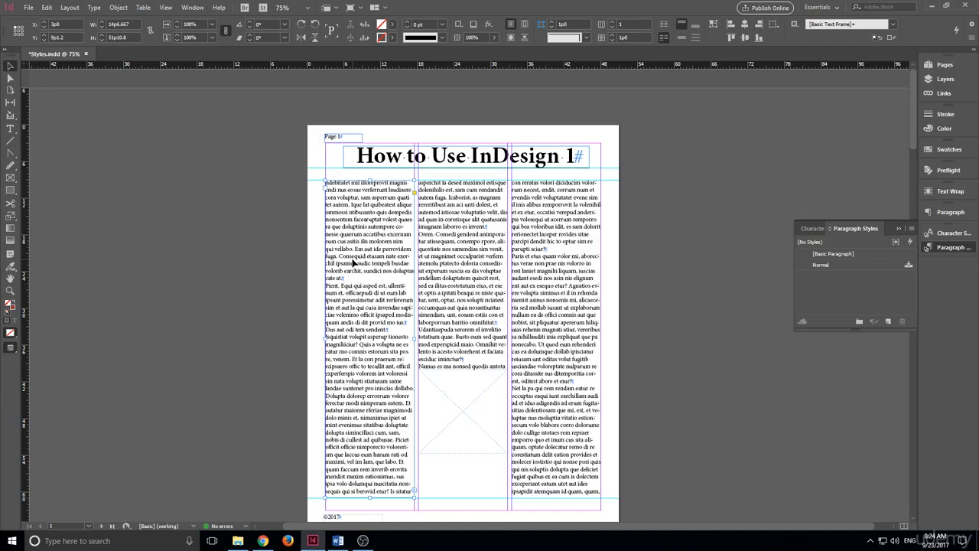
Place the text cursor in the first paragraph of page 1's first column with the Type tool
{"action": "scroll", "coordinate": [353, 265], "scroll_direction": "up", "scroll_amount": 3}
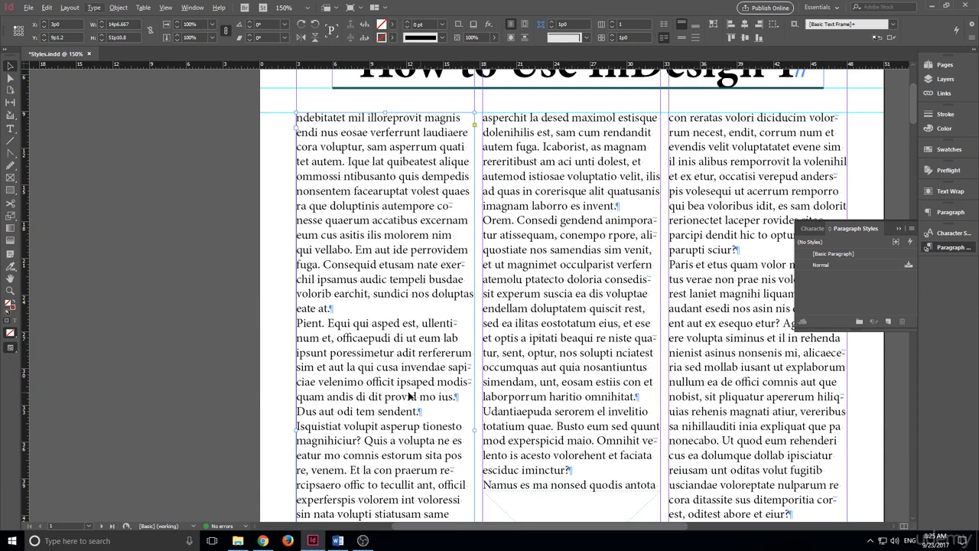
{"action": "scroll", "coordinate": [396, 396], "scroll_direction": "down", "scroll_amount": 1}
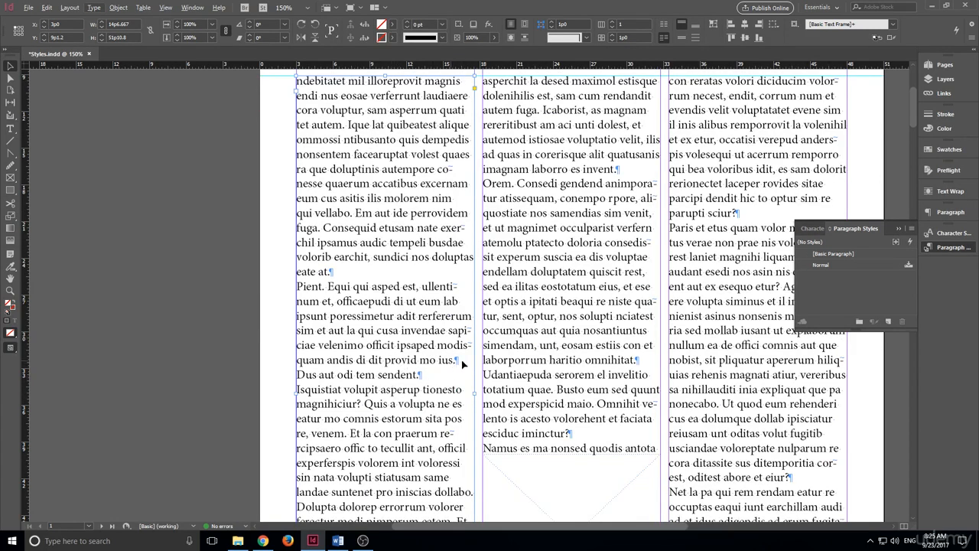
{"action": "scroll", "coordinate": [434, 375], "scroll_direction": "down", "scroll_amount": 1}
{"action": "scroll", "coordinate": [434, 378], "scroll_direction": "up", "scroll_amount": 3}
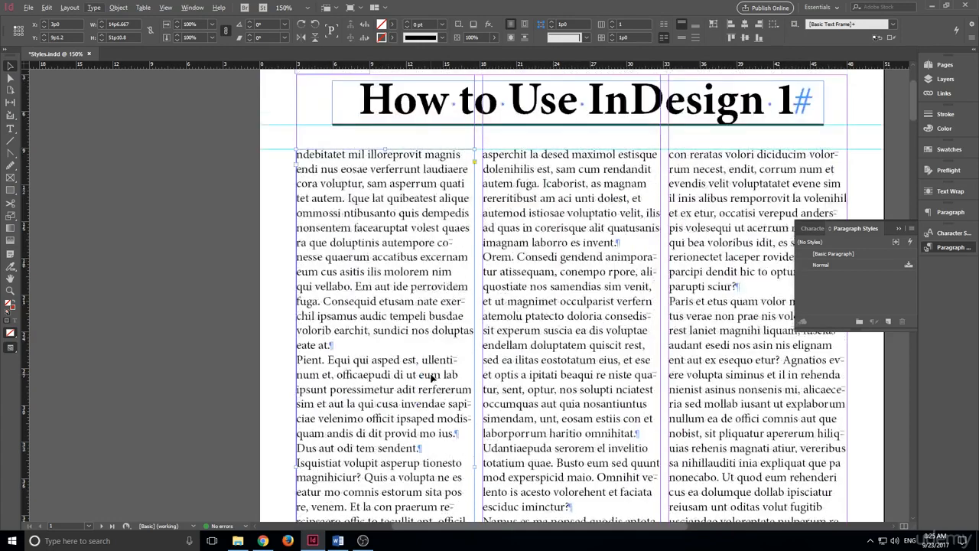
{"action": "left_click", "coordinate": [10, 129]}
{"action": "left_click", "coordinate": [318, 255]}
{"action": "left_click", "coordinate": [353, 257]}
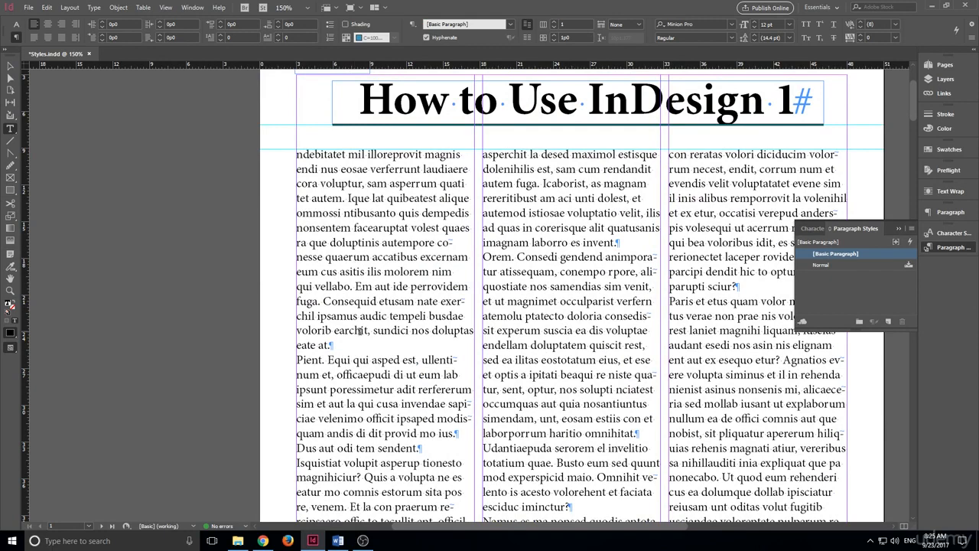
Try extra spaces between "ilis" and "molorem" in the first paragraph and remove them
{"action": "scroll", "coordinate": [392, 340], "scroll_direction": "down", "scroll_amount": 2}
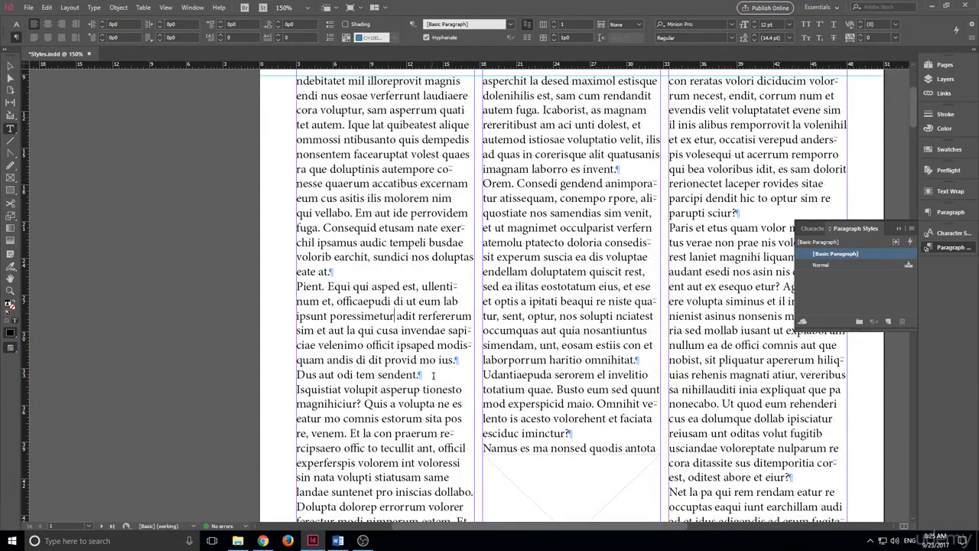
{"action": "scroll", "coordinate": [365, 286], "scroll_direction": "up", "scroll_amount": 2}
{"action": "scroll", "coordinate": [365, 286], "scroll_direction": "up", "scroll_amount": 2, "text": "alt"}
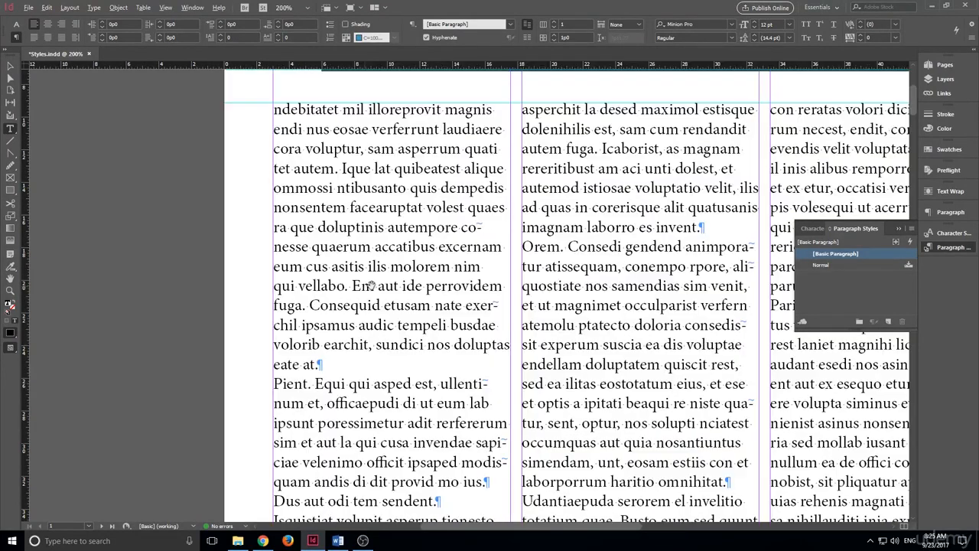
{"action": "left_click", "coordinate": [393, 260]}
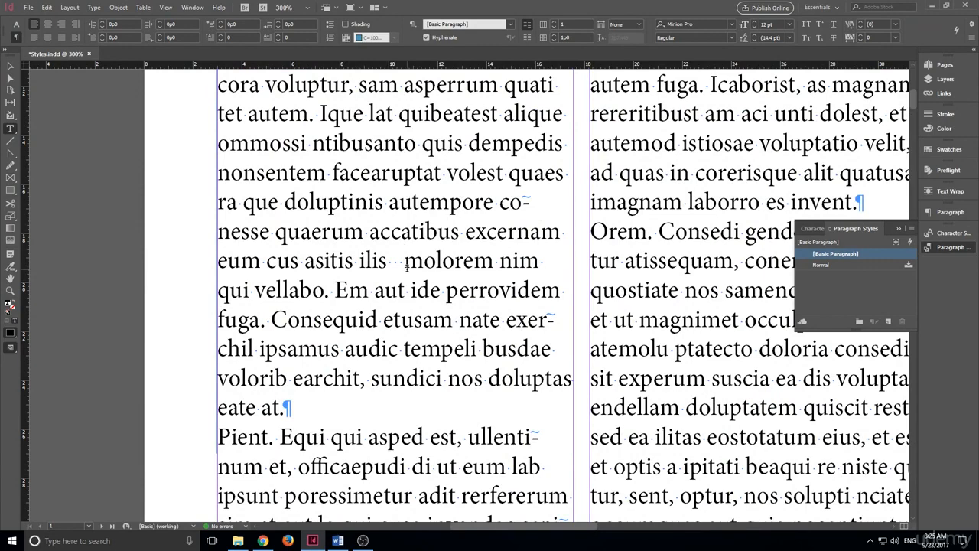
{"action": "key", "text": "BackSpace"}
{"action": "key", "text": "BackSpace"}
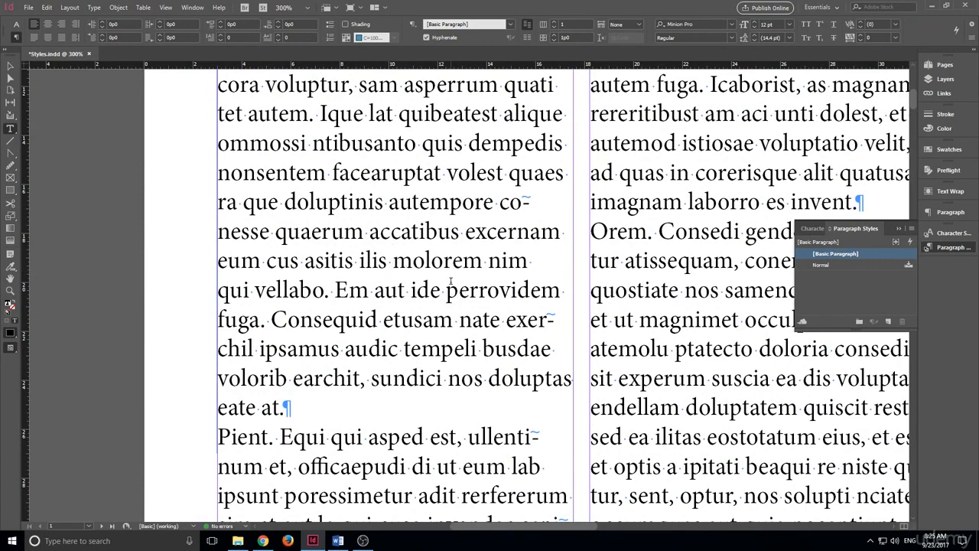
Hide the Paragraph Styles panel and show it again
{"action": "scroll", "coordinate": [480, 295], "scroll_direction": "down", "scroll_amount": 2, "text": "alt"}
{"action": "scroll", "coordinate": [668, 327], "scroll_direction": "down", "scroll_amount": 2, "text": "alt"}
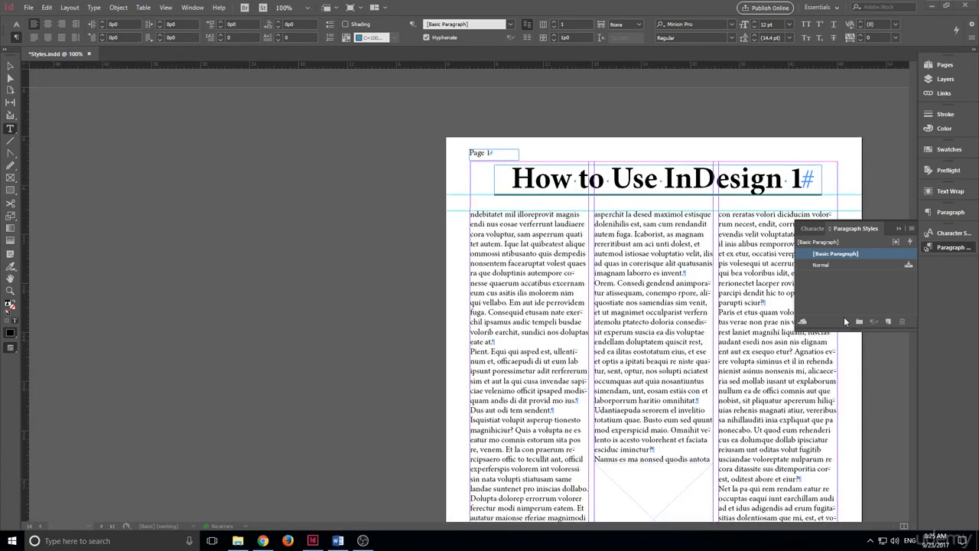
{"action": "left_click", "coordinate": [165, 7]}
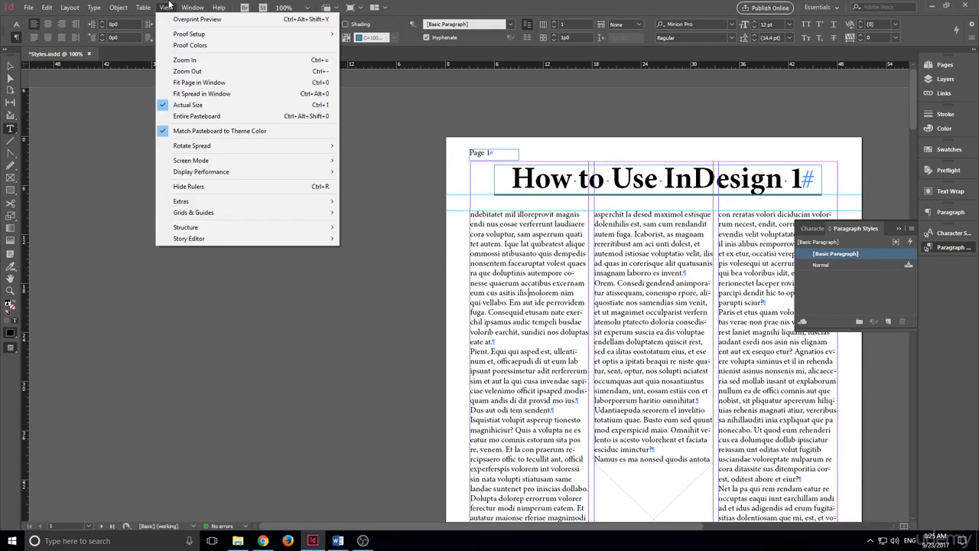
{"action": "mouse_move", "coordinate": [192, 7]}
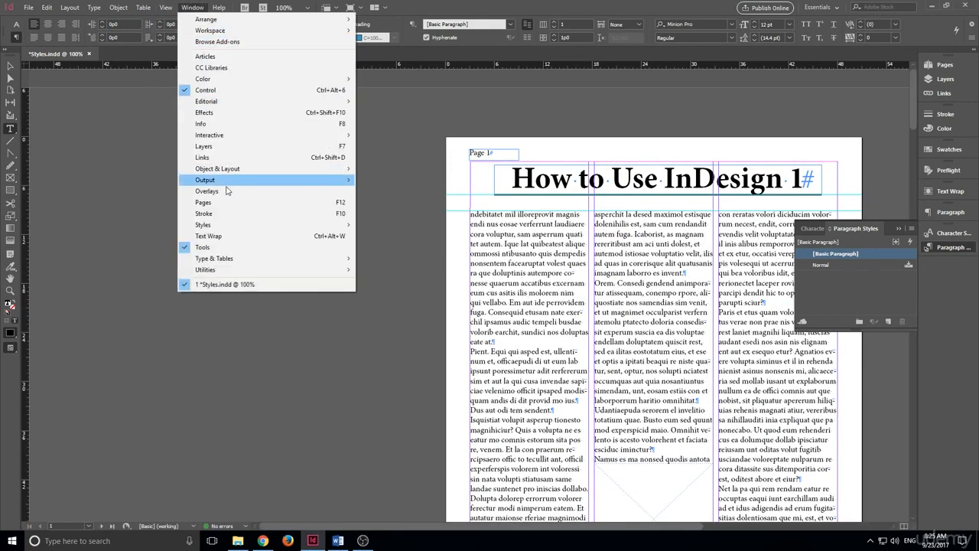
{"action": "mouse_move", "coordinate": [242, 231]}
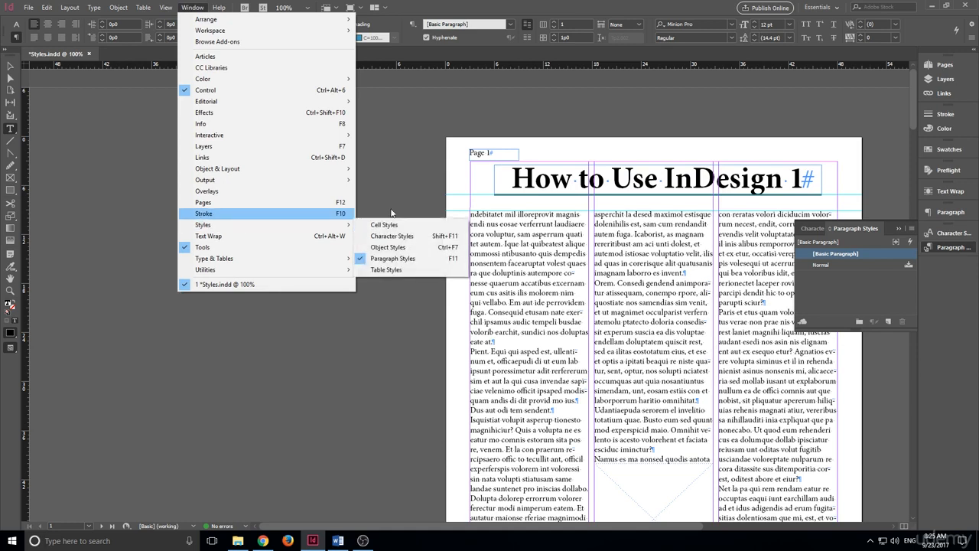
{"action": "left_click", "coordinate": [408, 260]}
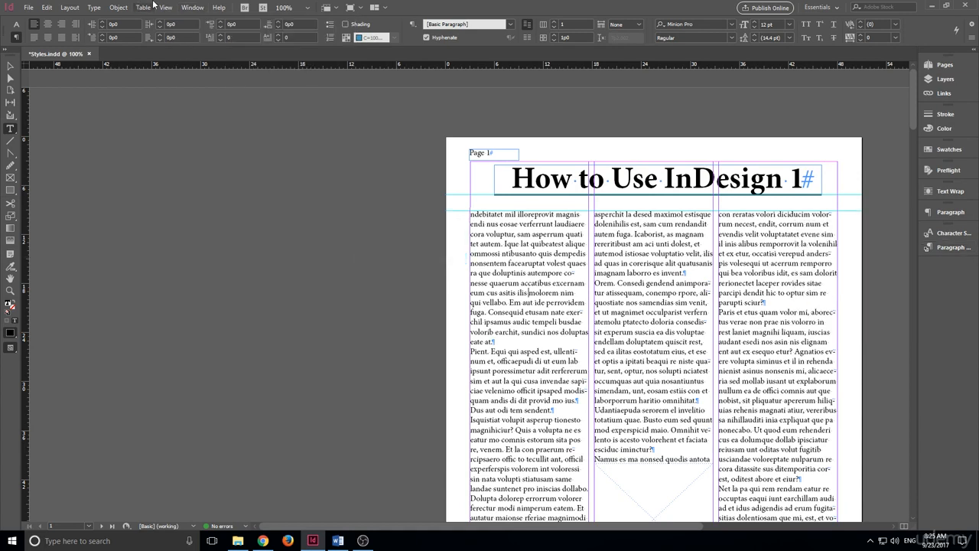
{"action": "left_click", "coordinate": [193, 7]}
{"action": "mouse_move", "coordinate": [240, 224]}
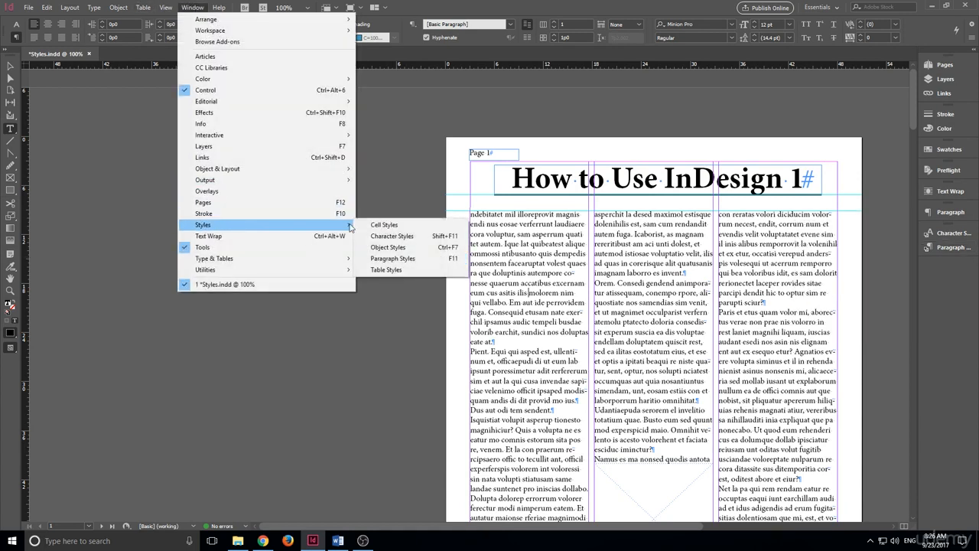
{"action": "left_click", "coordinate": [433, 264]}
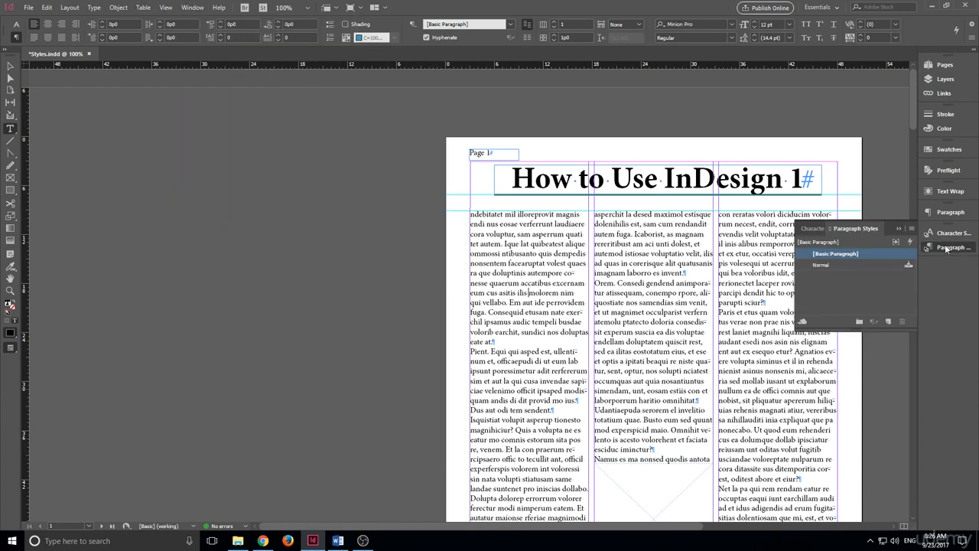
Float the Character Styles and Paragraph Styles panel group, view both panels, dock the group again and reopen Paragraph Styles
{"action": "left_click_drag", "start_coordinate": [948, 228], "coordinate": [702, 160]}
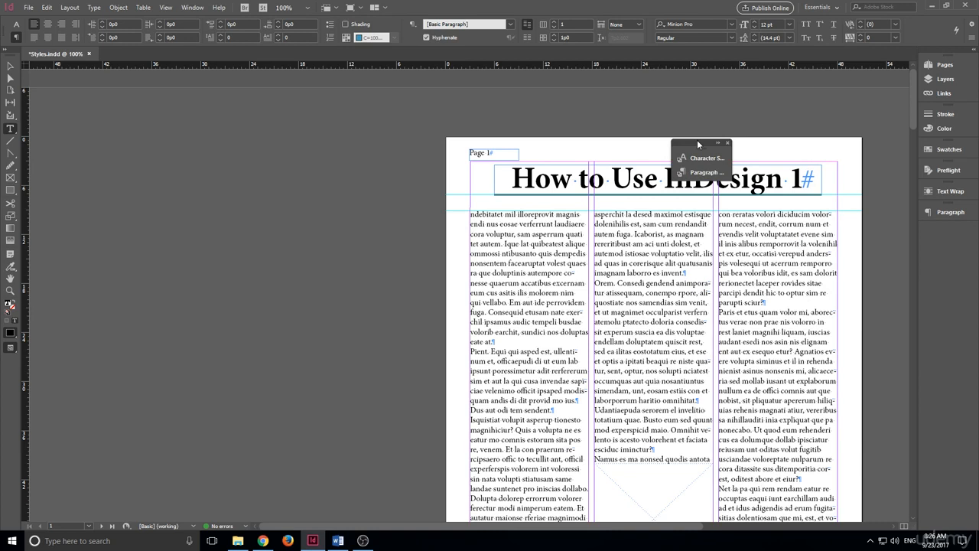
{"action": "left_click", "coordinate": [703, 172]}
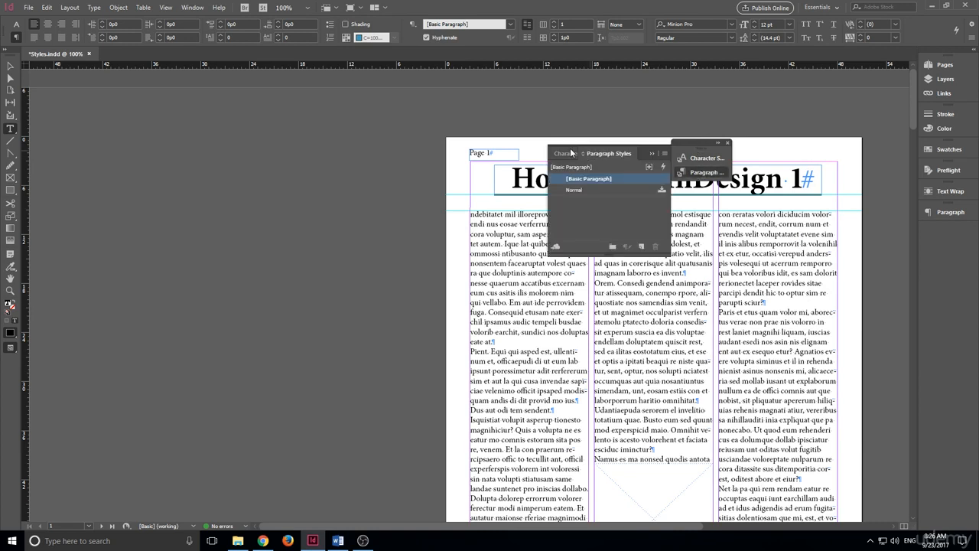
{"action": "left_click", "coordinate": [566, 153]}
{"action": "left_click", "coordinate": [609, 153]}
{"action": "left_click_drag", "start_coordinate": [710, 143], "coordinate": [932, 250]}
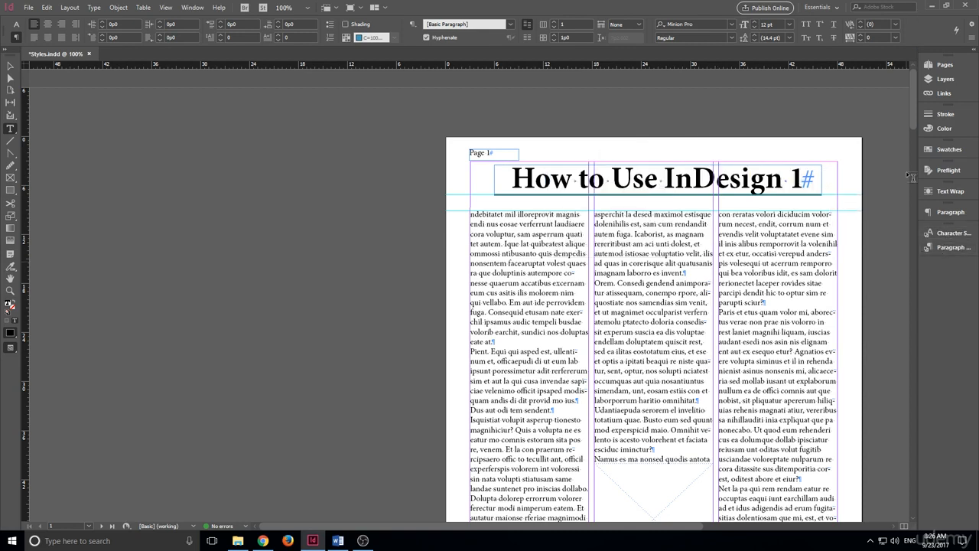
{"action": "left_click", "coordinate": [951, 247]}
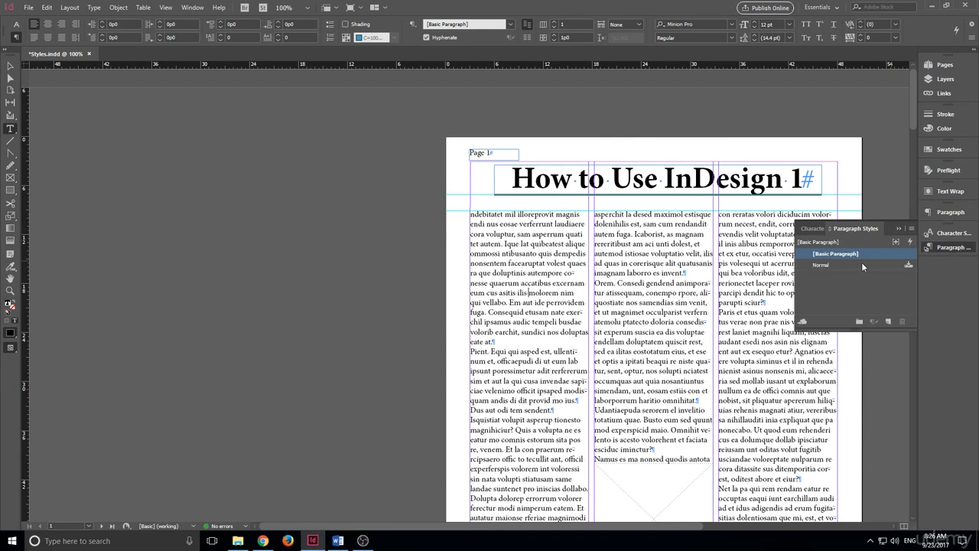
Try the Normal paragraph style on the first column's opening paragraph and set it back to [Basic Paragraph]
{"action": "scroll", "coordinate": [746, 239], "scroll_direction": "down", "scroll_amount": 1}
{"action": "scroll", "coordinate": [747, 239], "scroll_direction": "up", "scroll_amount": 1}
{"action": "left_click", "coordinate": [861, 265]}
{"action": "left_click", "coordinate": [853, 255]}
{"action": "left_click", "coordinate": [522, 243]}
{"action": "left_click", "coordinate": [849, 265]}
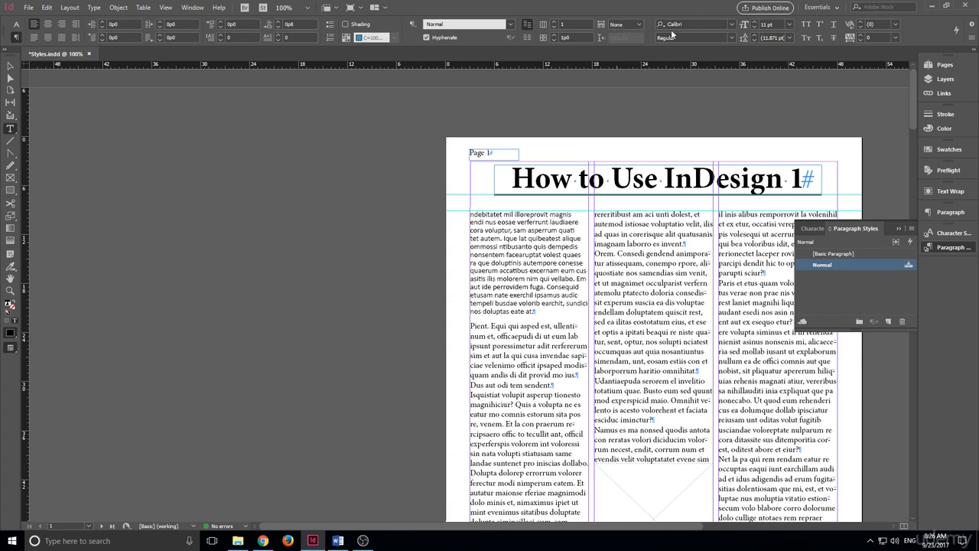
{"action": "left_click", "coordinate": [839, 255]}
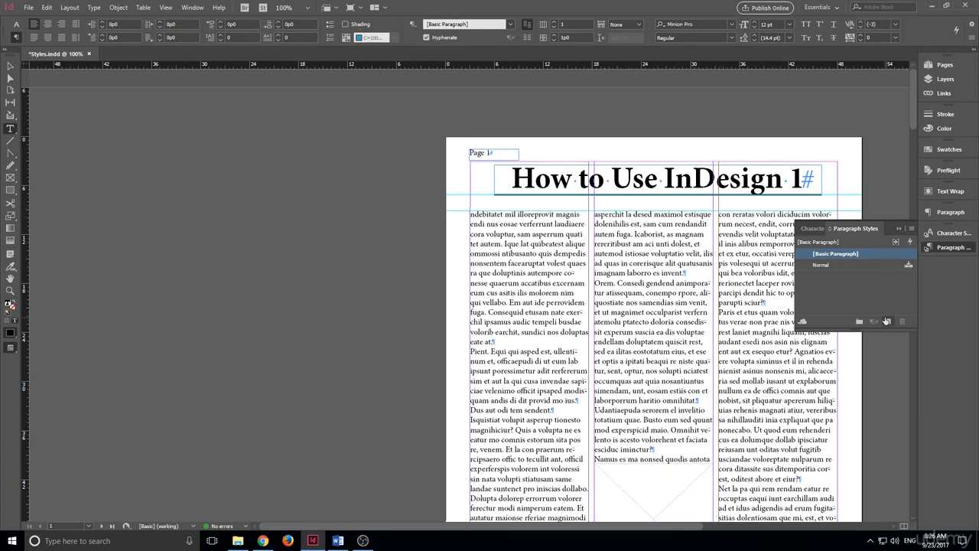
Create a new paragraph style named Fun Style and apply it to the first column's opening paragraph
{"action": "left_click", "coordinate": [868, 298]}
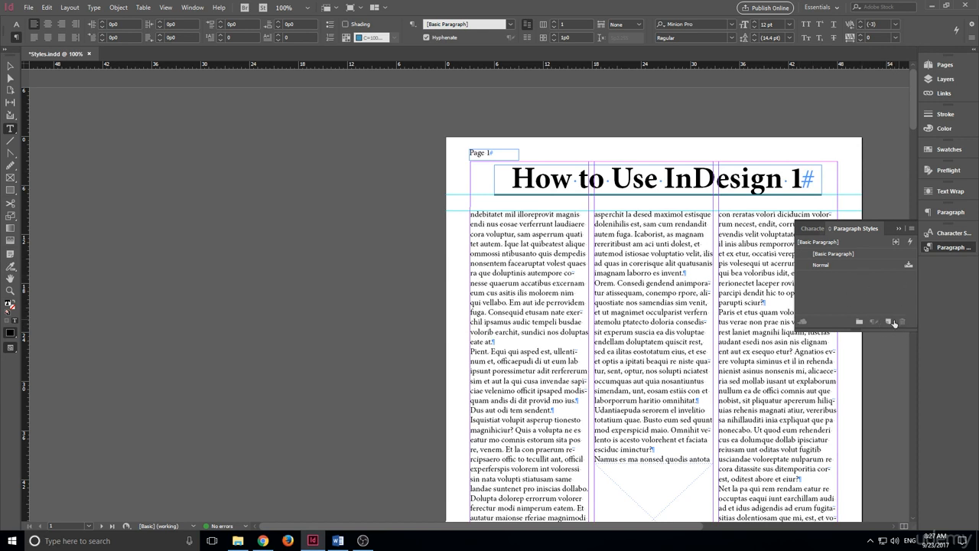
{"action": "left_click", "coordinate": [888, 321]}
{"action": "left_click", "coordinate": [855, 276]}
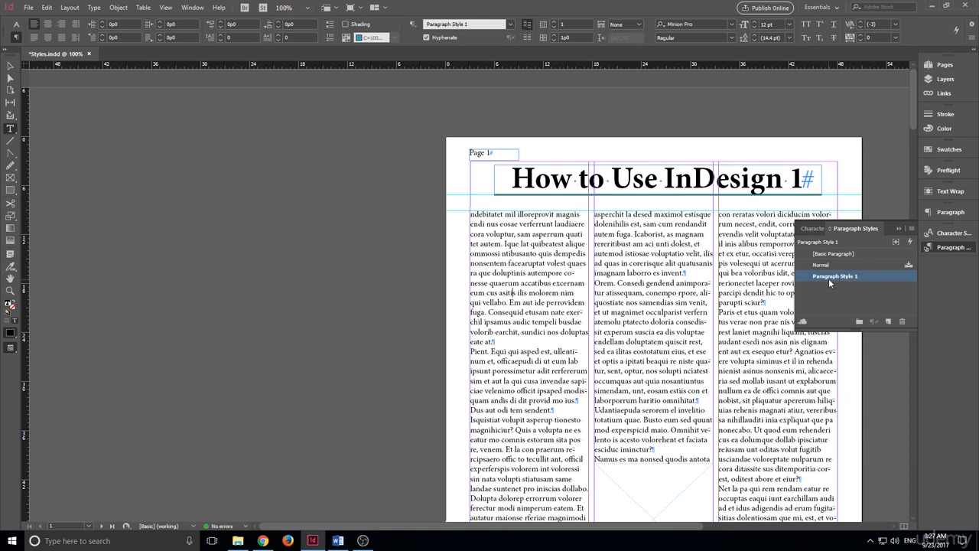
{"action": "left_click", "coordinate": [828, 279]}
{"action": "type", "text": "Fun Style"}
{"action": "left_click", "coordinate": [875, 293]}
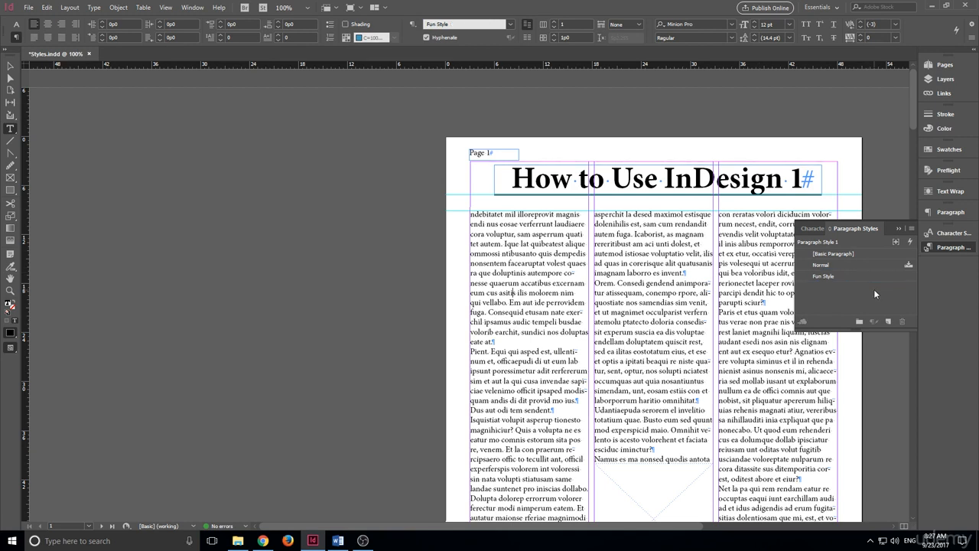
{"action": "left_click", "coordinate": [839, 276]}
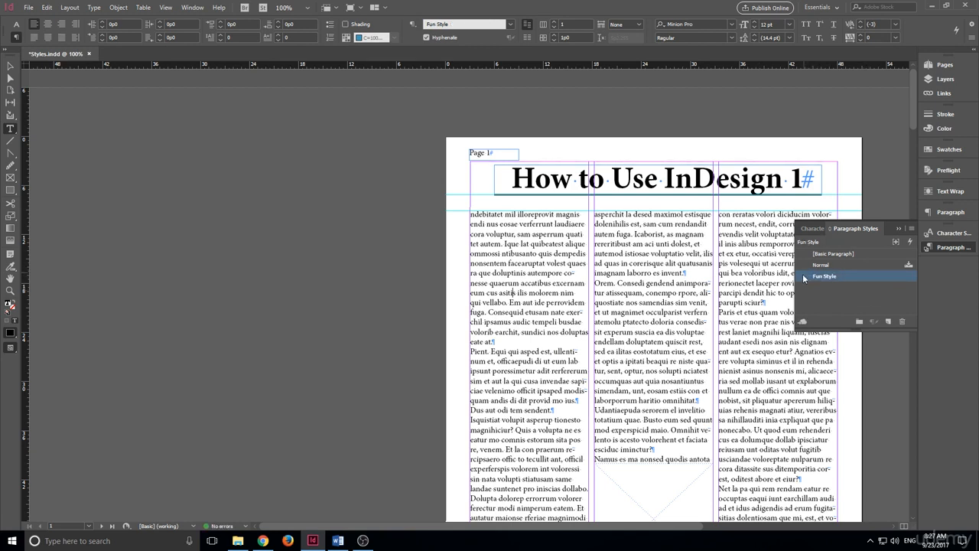
Review Fun Style's formatting options, lower the minimum word length for hyphenation to 6 letters and turn hyphenation off
{"action": "double_click", "coordinate": [801, 280]}
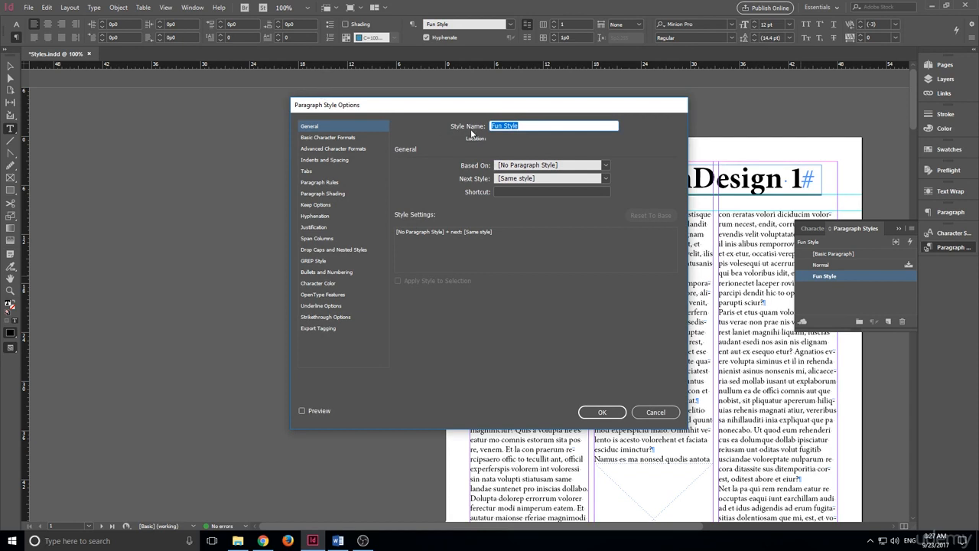
{"action": "left_click", "coordinate": [350, 148]}
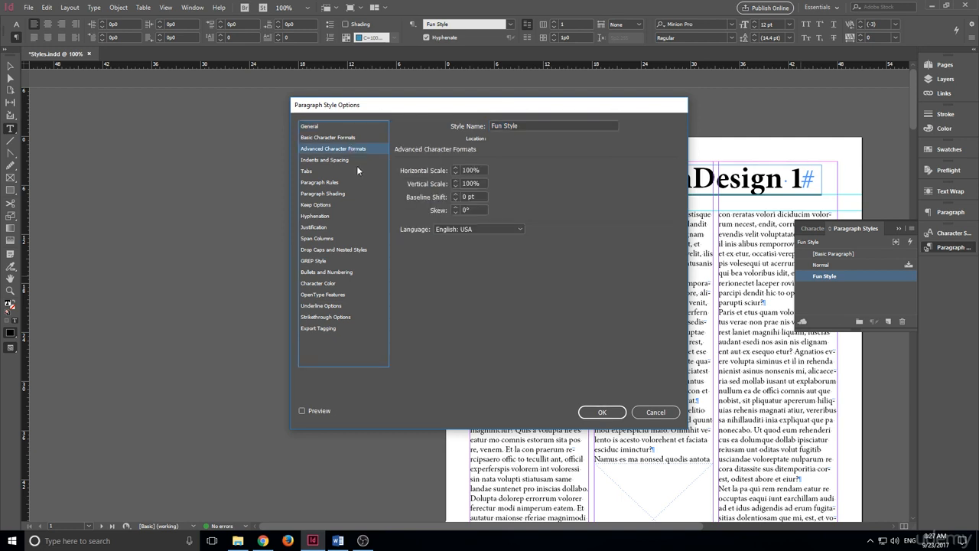
{"action": "left_click", "coordinate": [353, 160]}
{"action": "left_click", "coordinate": [353, 172]}
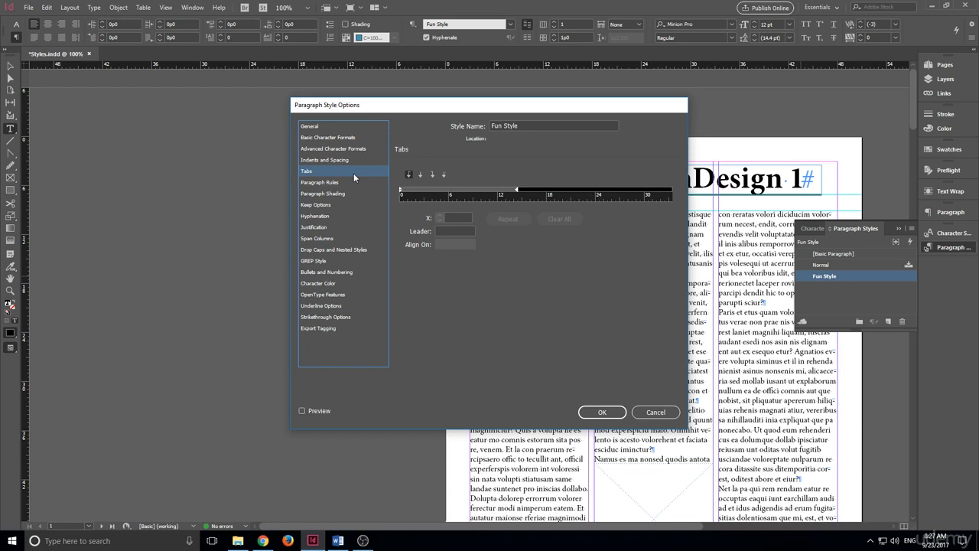
{"action": "left_click", "coordinate": [329, 205]}
{"action": "left_click", "coordinate": [327, 217]}
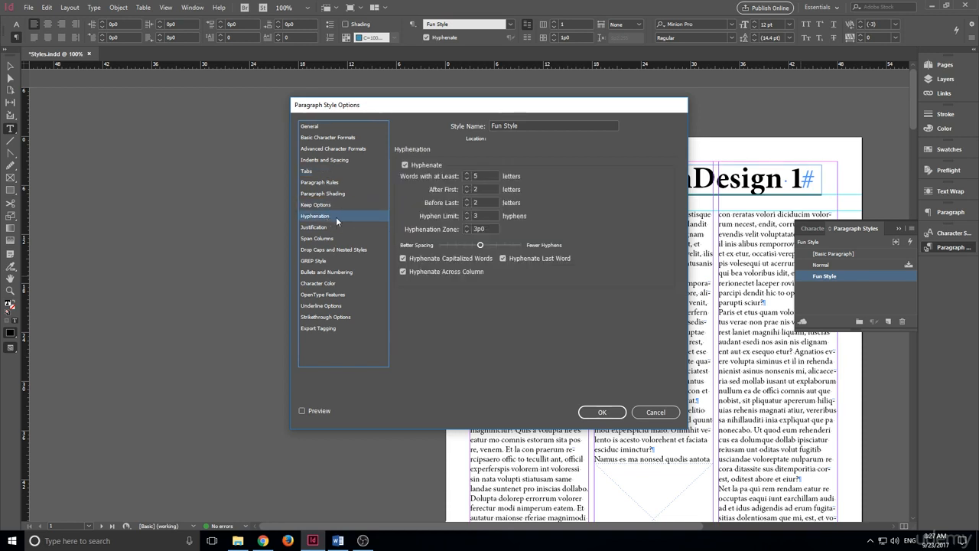
{"action": "left_click_drag", "start_coordinate": [434, 107], "coordinate": [196, 120]}
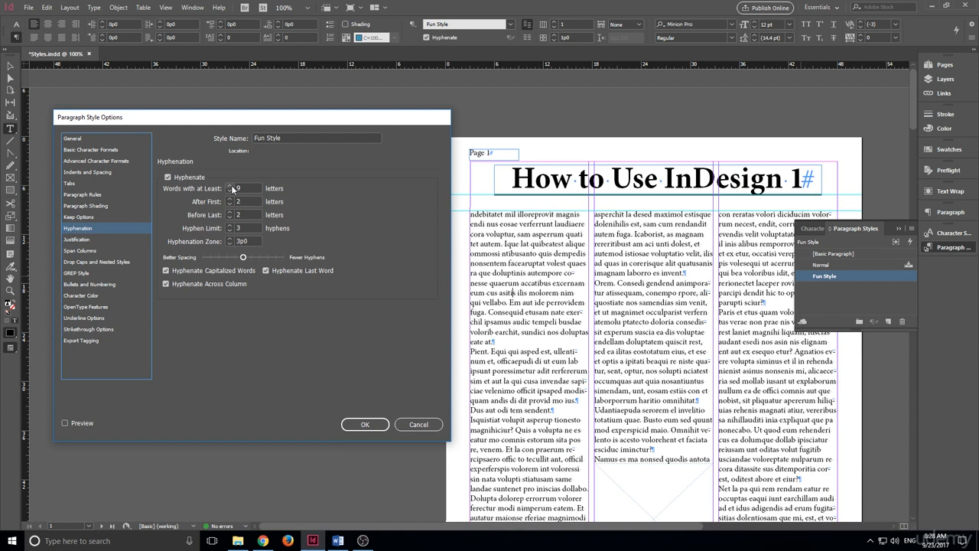
{"action": "left_click", "coordinate": [233, 191]}
{"action": "left_click", "coordinate": [168, 179]}
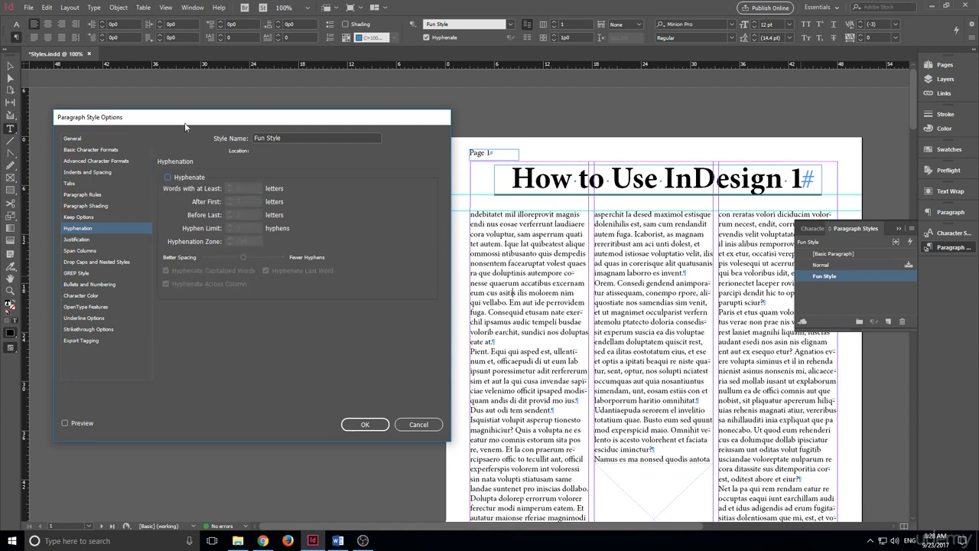
Set Fun Style's character color to the red swatch C=15 M=100 Y=100 K=0
{"action": "left_click_drag", "start_coordinate": [185, 126], "coordinate": [218, 123]}
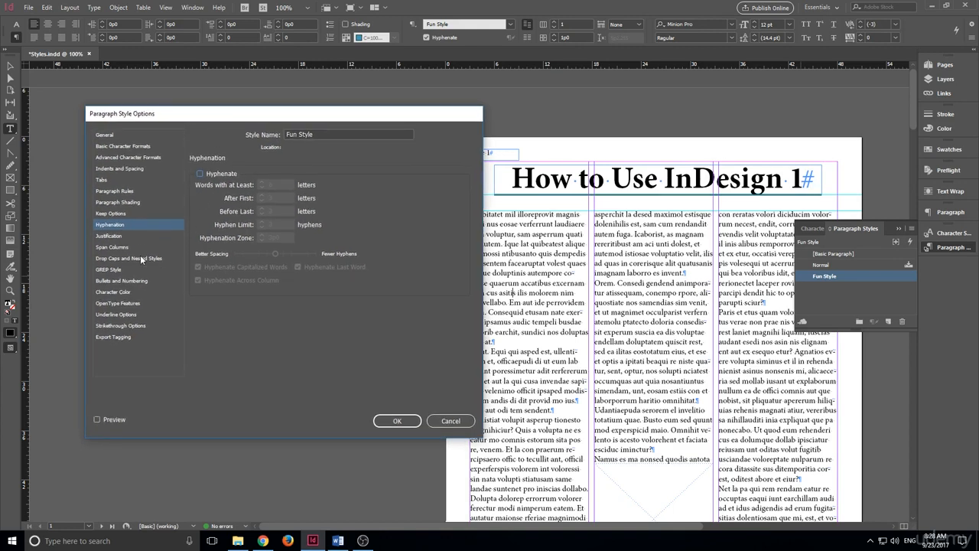
{"action": "left_click", "coordinate": [134, 292]}
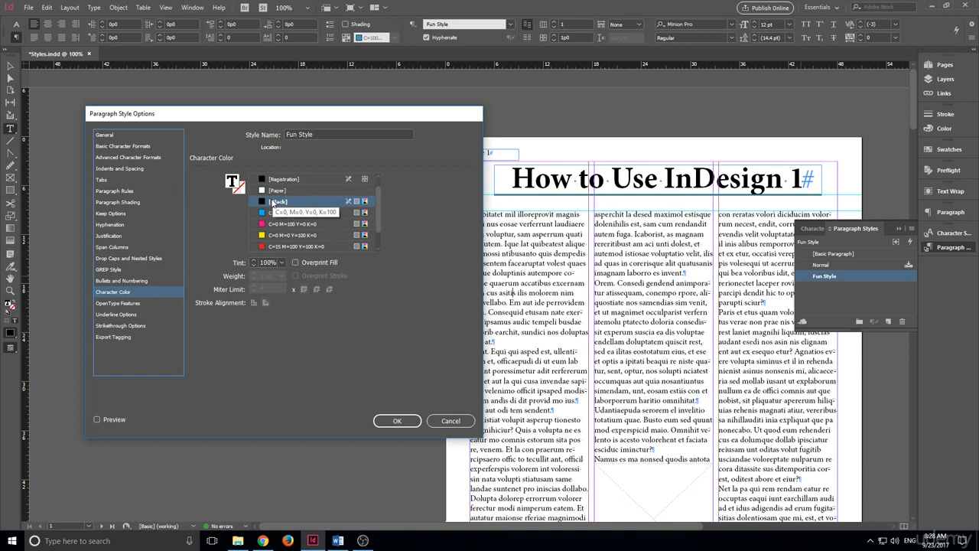
{"action": "left_click", "coordinate": [260, 224]}
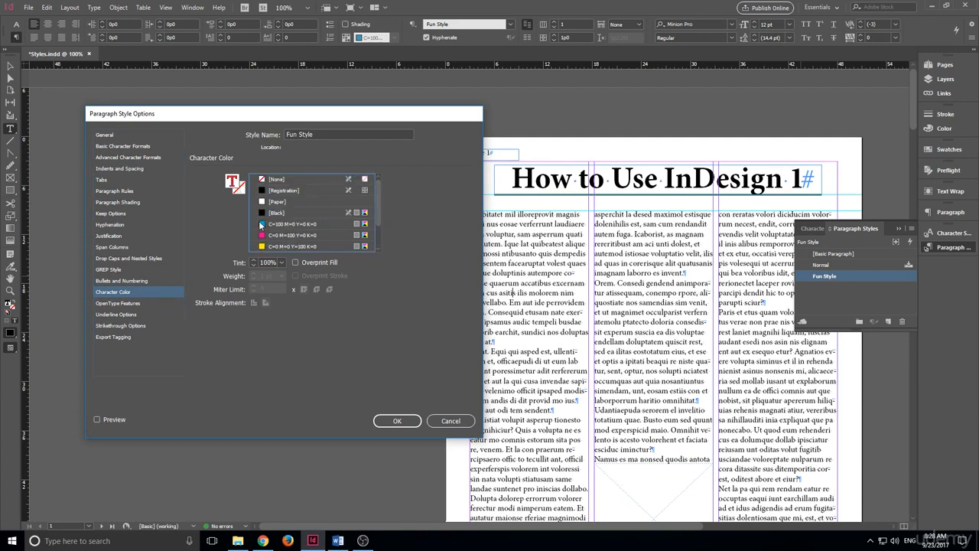
Turn on Fun Style's underline with a 2 pt weight, the green C=75 M=5 Y=100 K=0 color and the Japanese Dots type
{"action": "left_click", "coordinate": [124, 304]}
{"action": "left_click", "coordinate": [135, 314]}
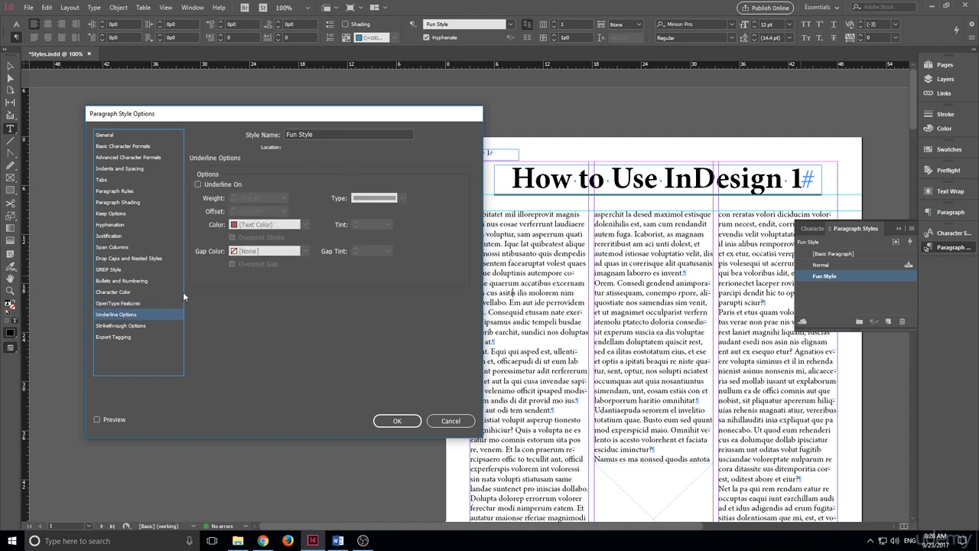
{"action": "left_click", "coordinate": [198, 184]}
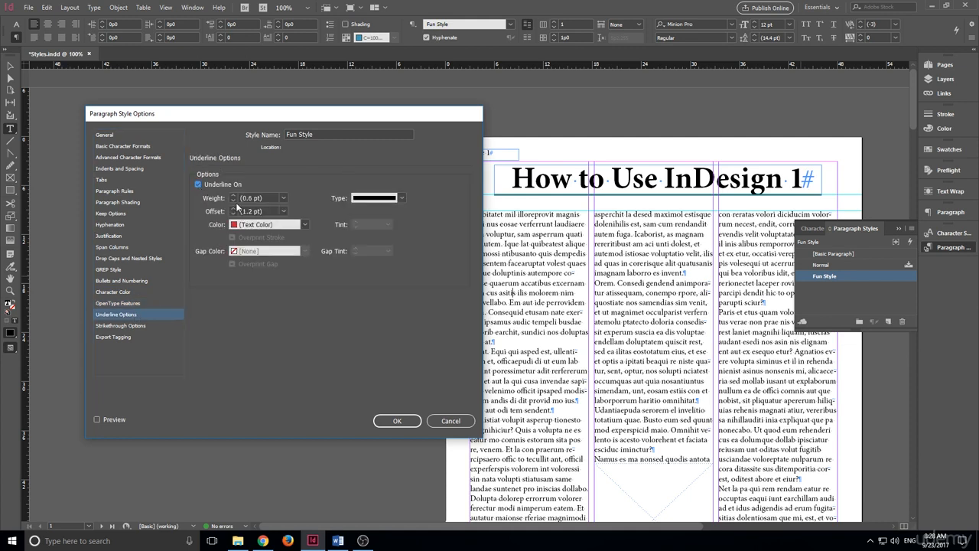
{"action": "left_click", "coordinate": [233, 195]}
{"action": "left_click", "coordinate": [234, 196]}
{"action": "left_click", "coordinate": [235, 197]}
{"action": "left_click", "coordinate": [304, 224]}
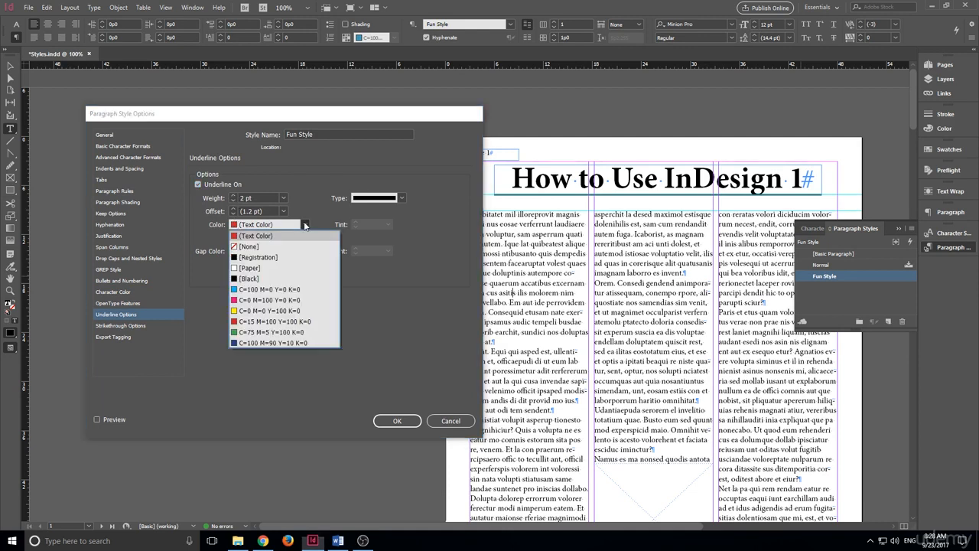
{"action": "left_click", "coordinate": [262, 332]}
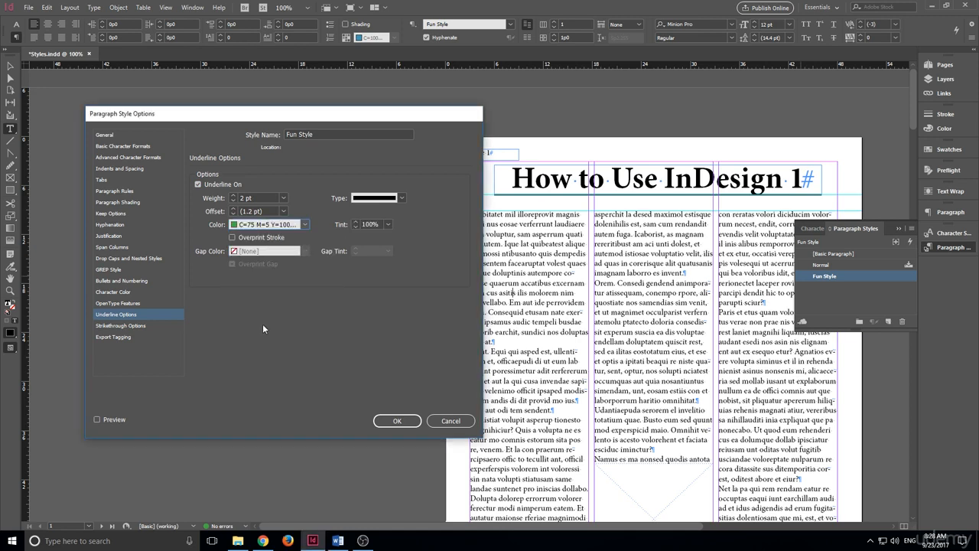
{"action": "left_click", "coordinate": [363, 200]}
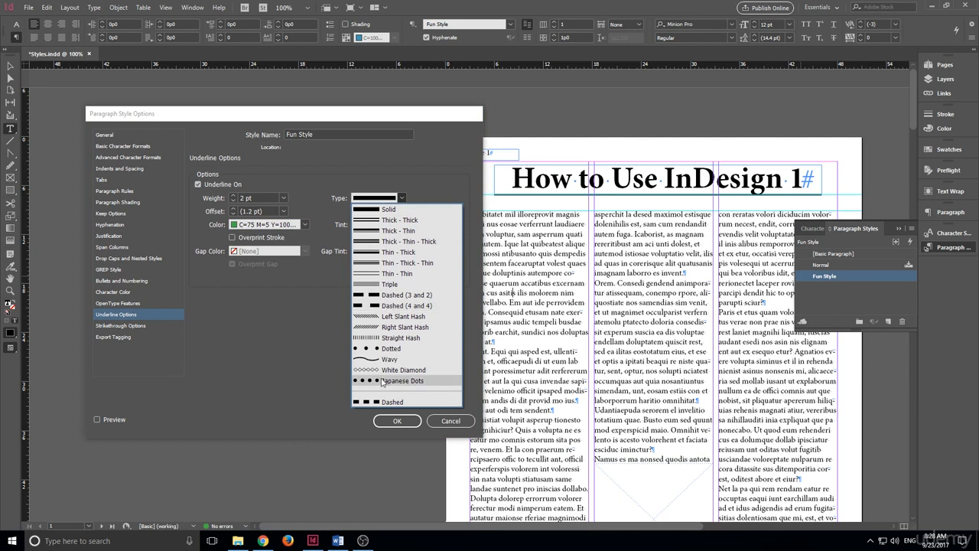
{"action": "left_click", "coordinate": [390, 380]}
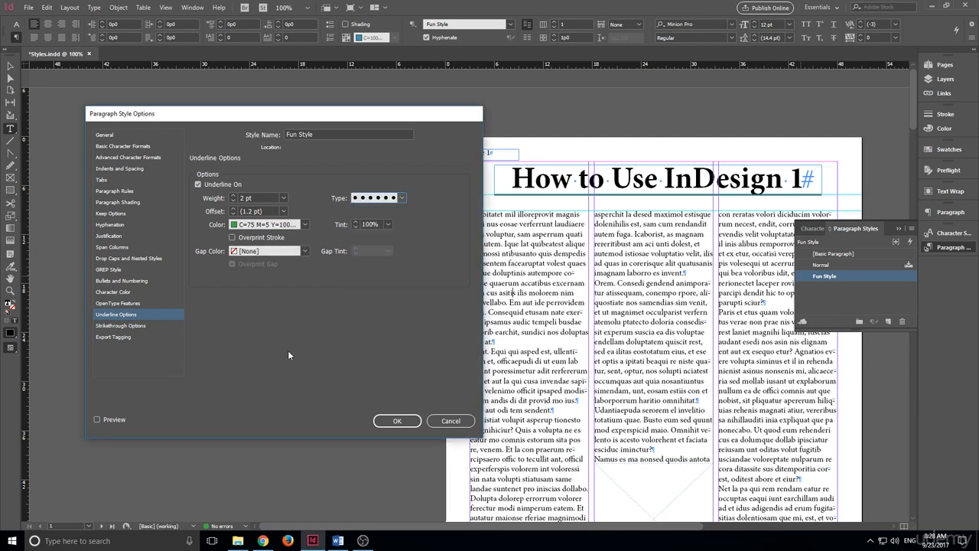
Check Fun Style's strikethrough, export tagging, hyphenation and paragraph rule settings, and accept the style changes
{"action": "left_click", "coordinate": [147, 326]}
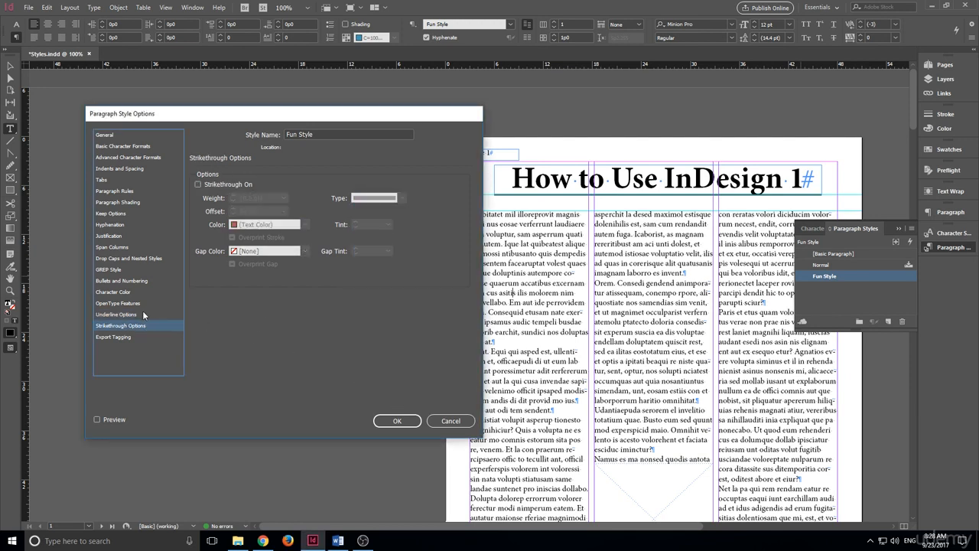
{"action": "left_click", "coordinate": [137, 337]}
{"action": "left_click", "coordinate": [140, 225]}
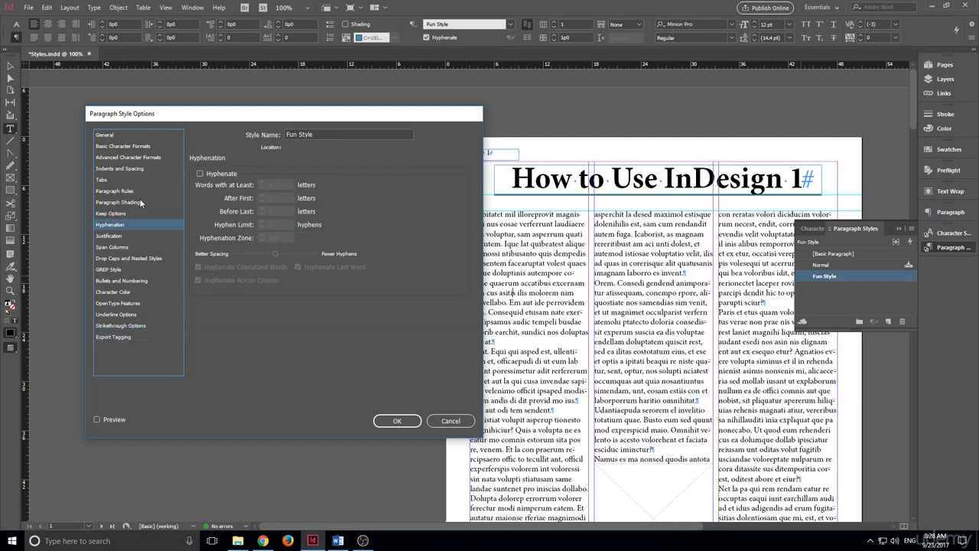
{"action": "left_click", "coordinate": [140, 191]}
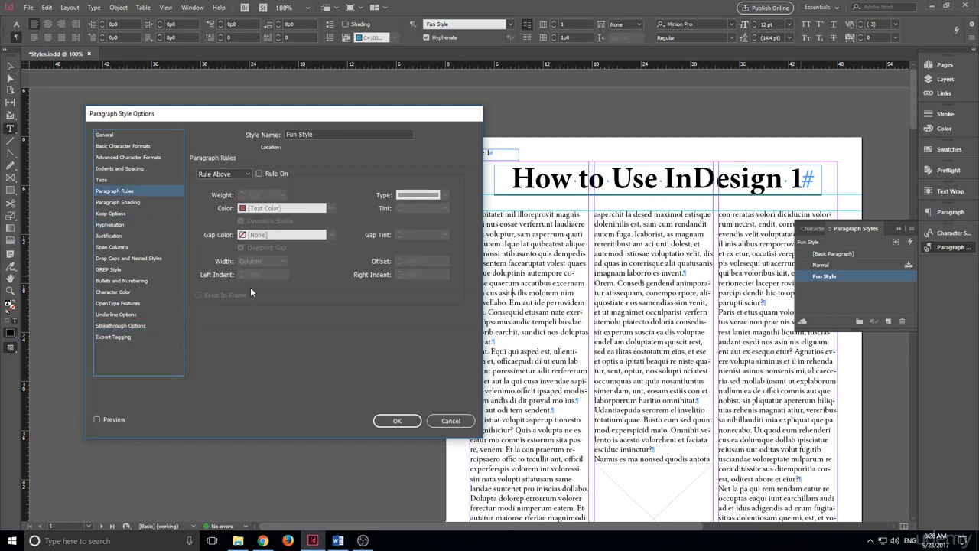
{"action": "left_click", "coordinate": [395, 421]}
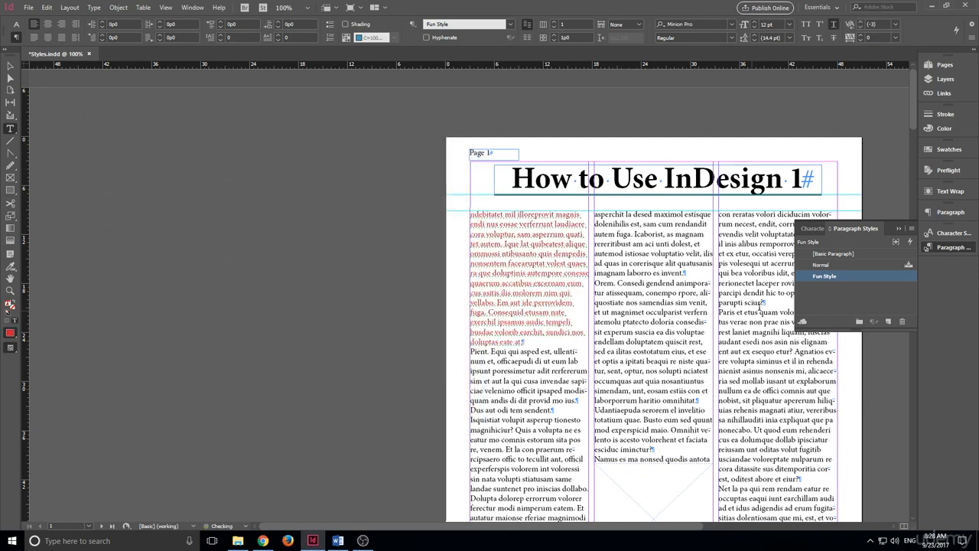
Switch the first column's opening paragraph to [Basic Paragraph] and reapply Fun Style to it
{"action": "left_click", "coordinate": [824, 252]}
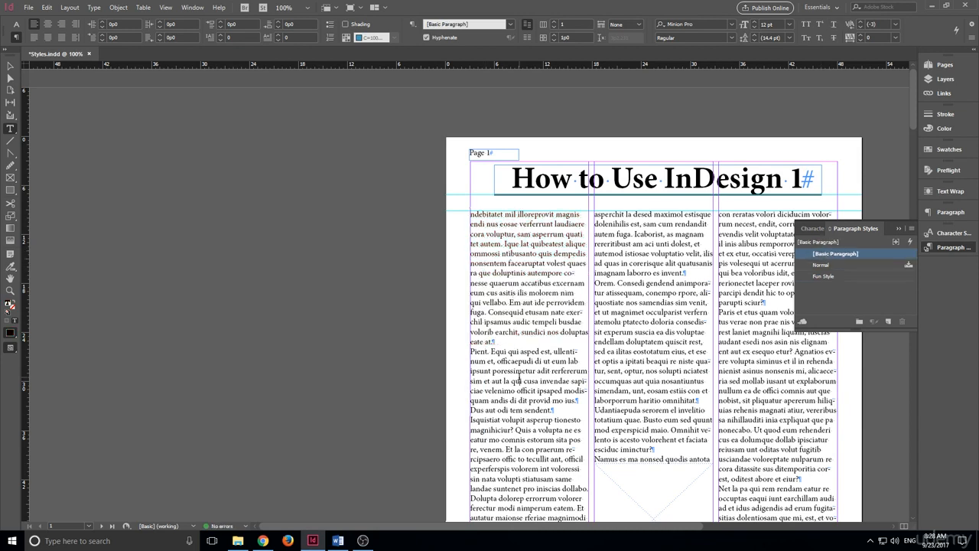
{"action": "left_click", "coordinate": [530, 297]}
{"action": "left_click", "coordinate": [841, 276]}
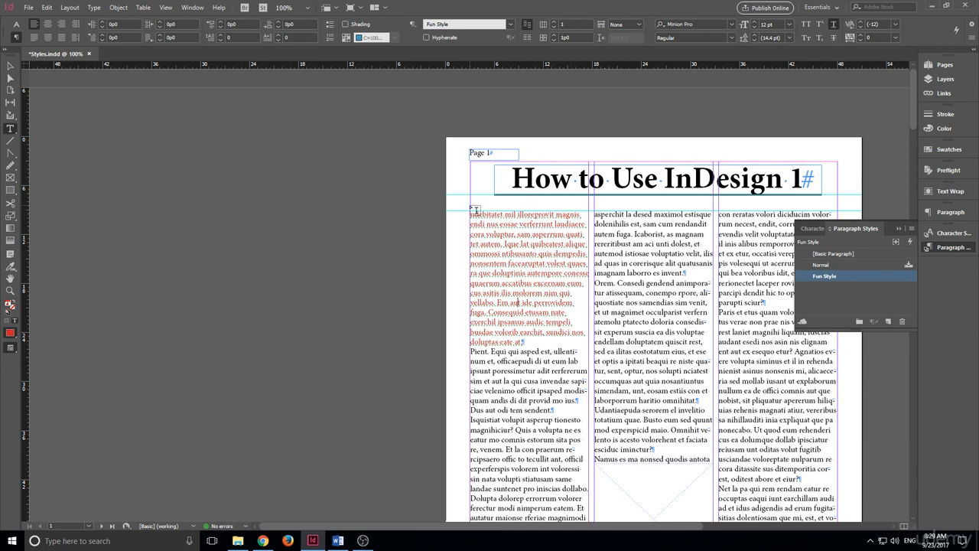
Apply Fun Style to the second column's "Orem. Consedi" paragraph on page 1
{"action": "scroll", "coordinate": [514, 287], "scroll_direction": "down", "scroll_amount": 1}
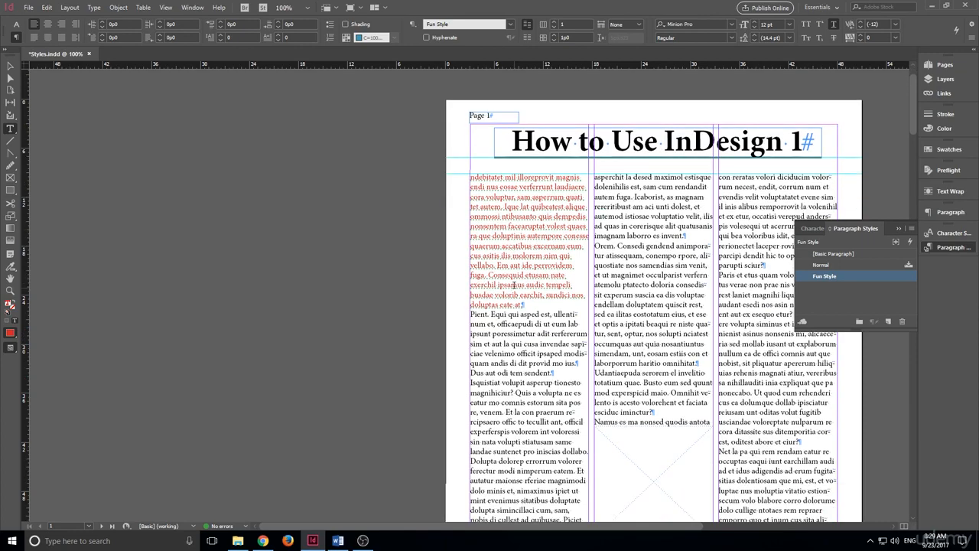
{"action": "scroll", "coordinate": [671, 268], "scroll_direction": "down", "scroll_amount": 4}
{"action": "scroll", "coordinate": [671, 267], "scroll_direction": "up", "scroll_amount": 3}
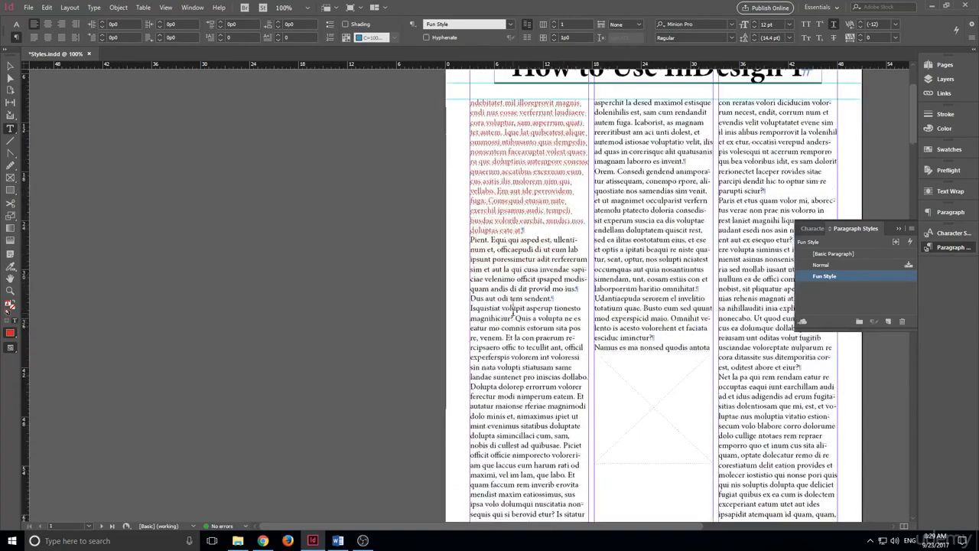
{"action": "left_click", "coordinate": [687, 268]}
{"action": "left_click", "coordinate": [825, 275]}
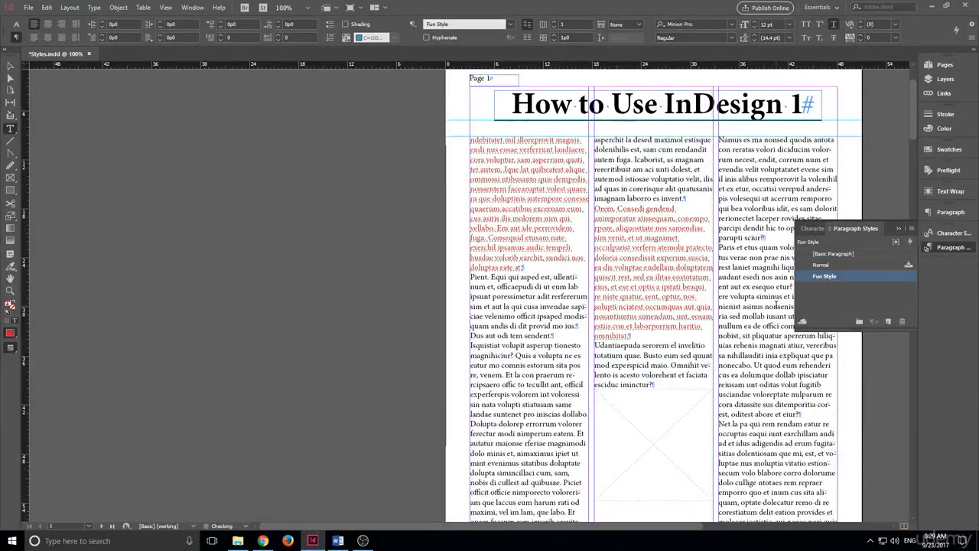
Apply Fun Style to the page 2 paragraph that runs from the second column into the third
{"action": "scroll", "coordinate": [765, 316], "scroll_direction": "down", "scroll_amount": 5}
{"action": "scroll", "coordinate": [765, 316], "scroll_direction": "down", "scroll_amount": 7}
{"action": "left_click", "coordinate": [746, 373]}
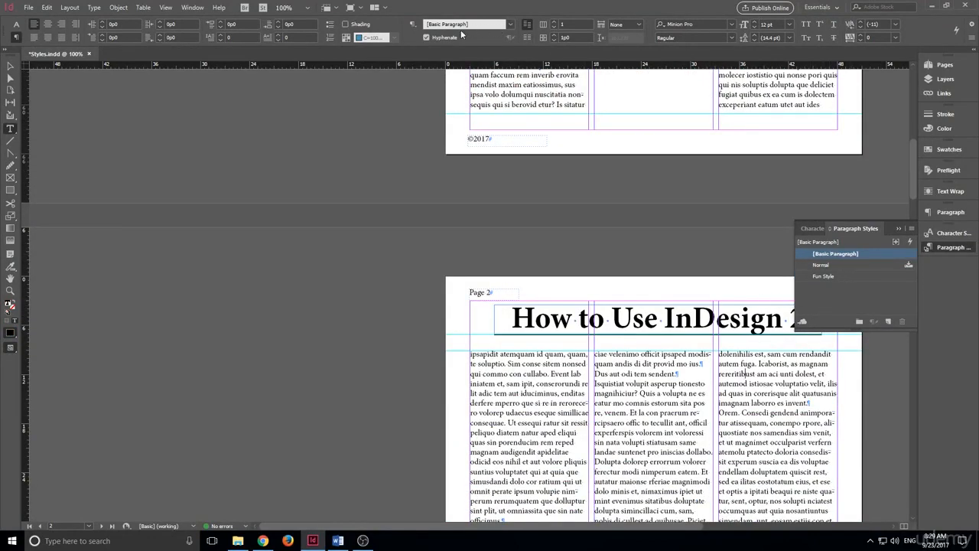
{"action": "left_click", "coordinate": [490, 27]}
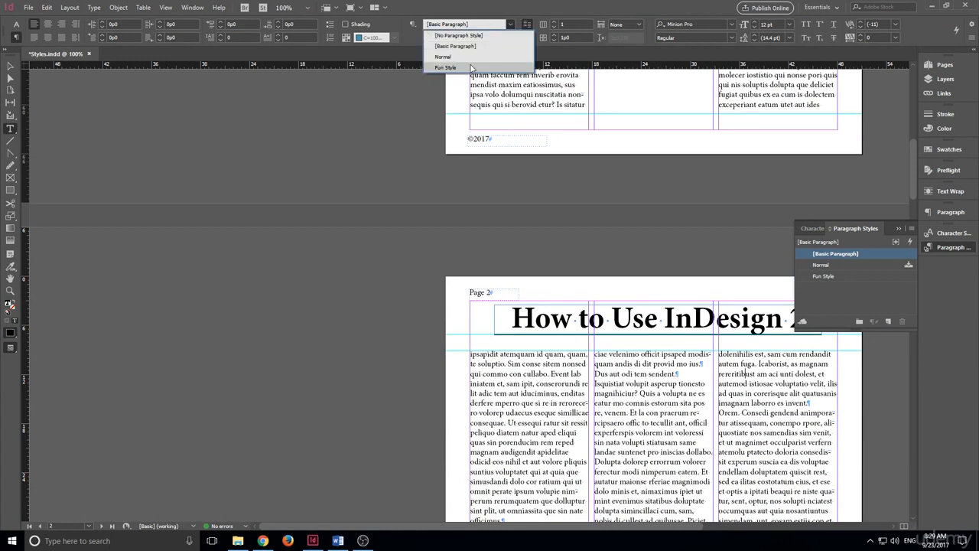
{"action": "left_click", "coordinate": [459, 63]}
{"action": "left_click", "coordinate": [461, 29]}
{"action": "left_click", "coordinate": [461, 42]}
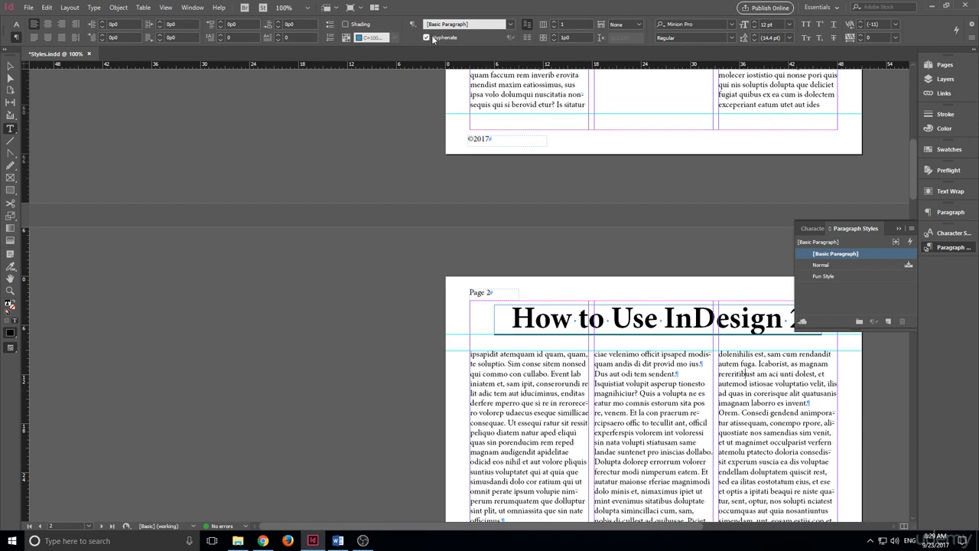
{"action": "left_click", "coordinate": [511, 24]}
{"action": "left_click", "coordinate": [447, 66]}
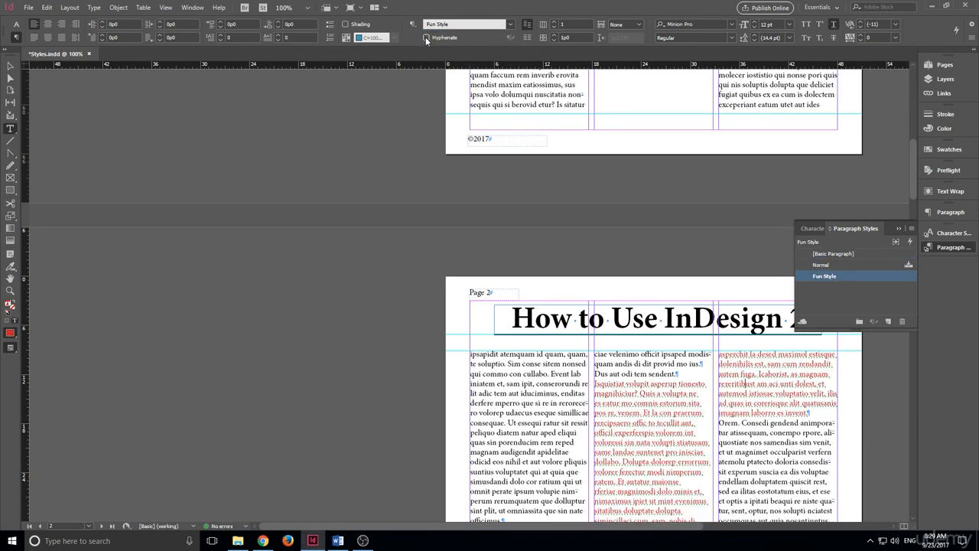
Change Fun Style's character color to the blue C=100 M=90 Y=10 K=0 swatch and accept the style options
{"action": "scroll", "coordinate": [719, 205], "scroll_direction": "down", "scroll_amount": 10}
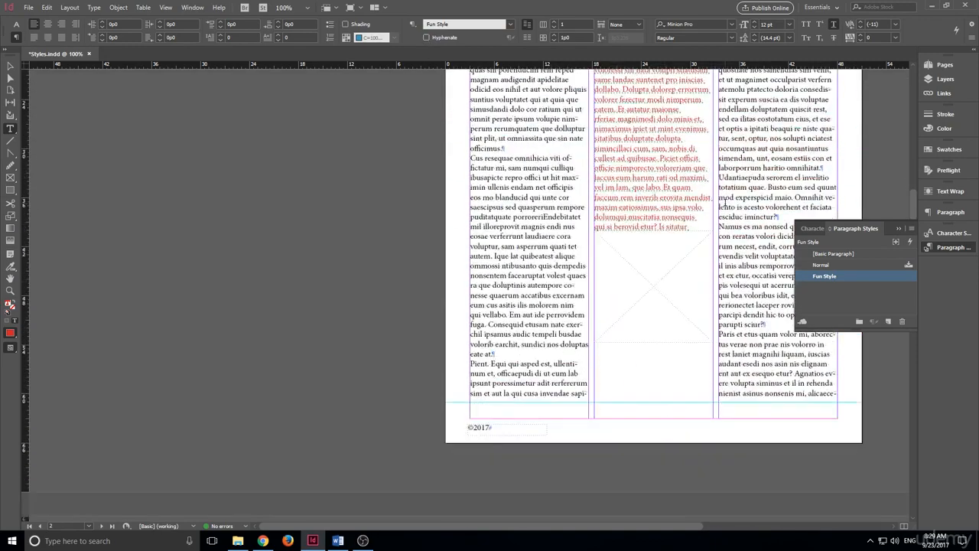
{"action": "scroll", "coordinate": [720, 205], "scroll_direction": "up", "scroll_amount": 15}
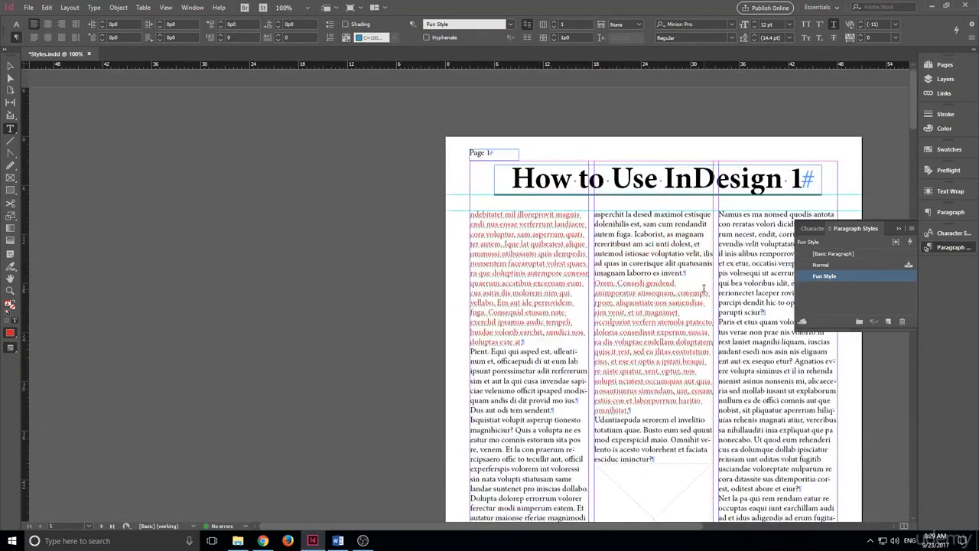
{"action": "double_click", "coordinate": [803, 278]}
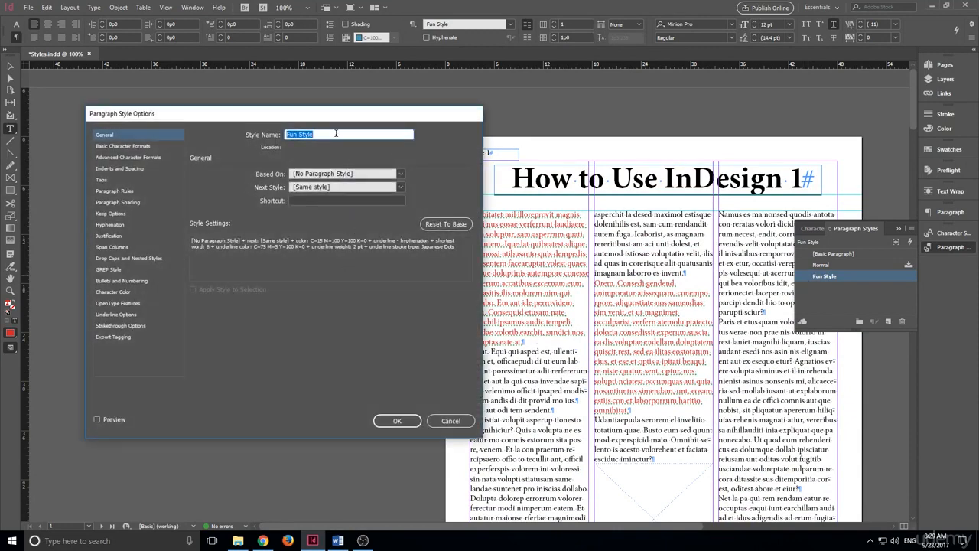
{"action": "left_click_drag", "start_coordinate": [339, 118], "coordinate": [335, 116]}
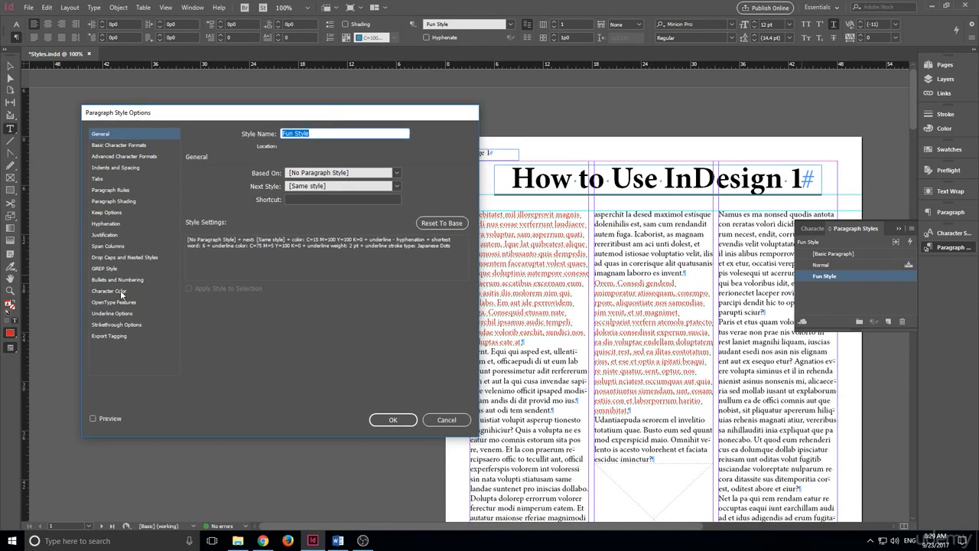
{"action": "left_click", "coordinate": [120, 290]}
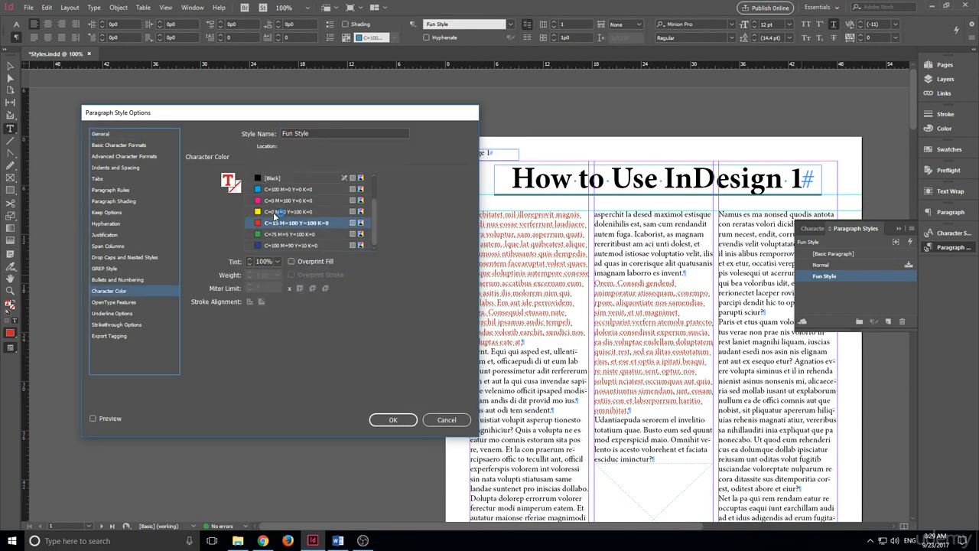
{"action": "left_click", "coordinate": [264, 245]}
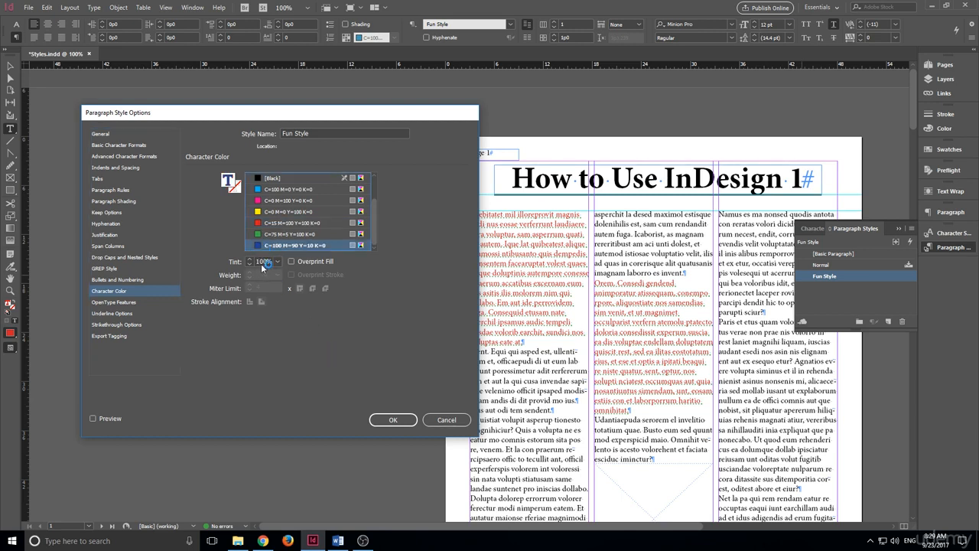
{"action": "scroll", "coordinate": [260, 246], "scroll_direction": "up", "scroll_amount": 1}
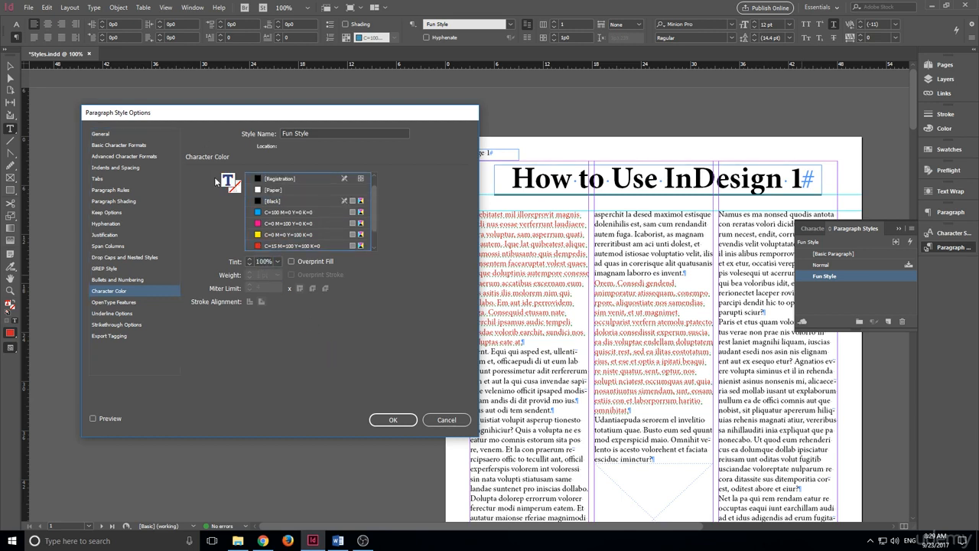
{"action": "left_click", "coordinate": [407, 420]}
Look through pages 1 to 3 to check how the Fun Style paragraphs reflect the color change
{"action": "scroll", "coordinate": [658, 420], "scroll_direction": "down", "scroll_amount": 10}
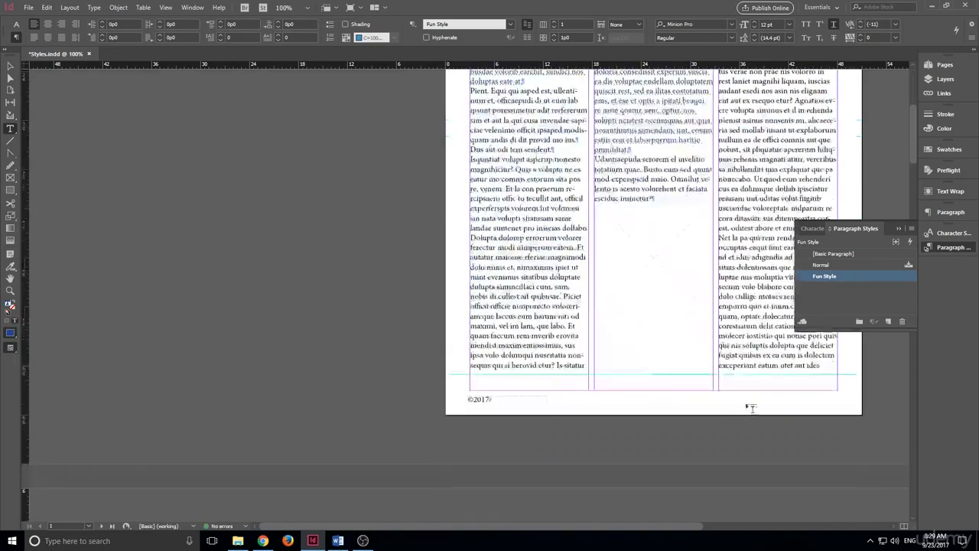
{"action": "scroll", "coordinate": [657, 419], "scroll_direction": "down", "scroll_amount": 5}
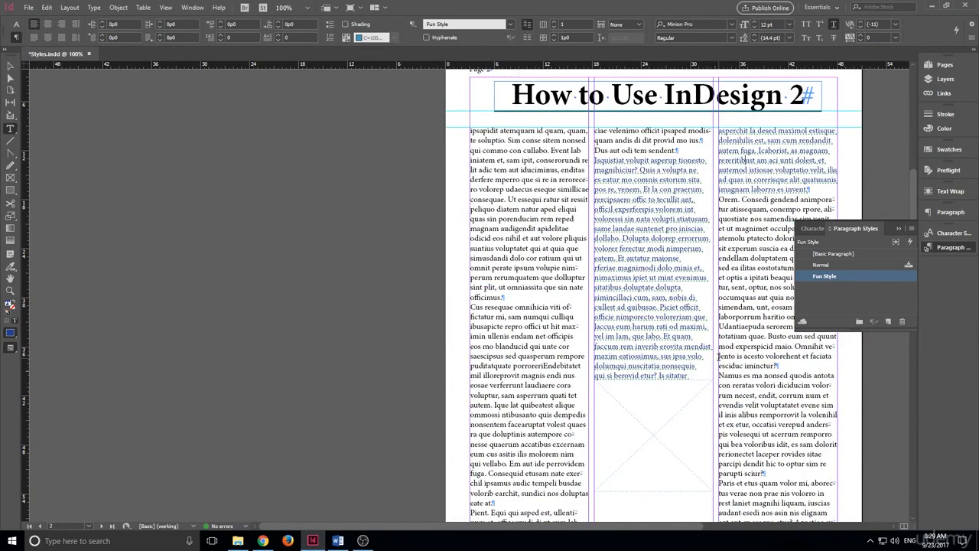
{"action": "scroll", "coordinate": [698, 354], "scroll_direction": "up", "scroll_amount": 1}
{"action": "scroll", "coordinate": [551, 225], "scroll_direction": "down", "scroll_amount": 8}
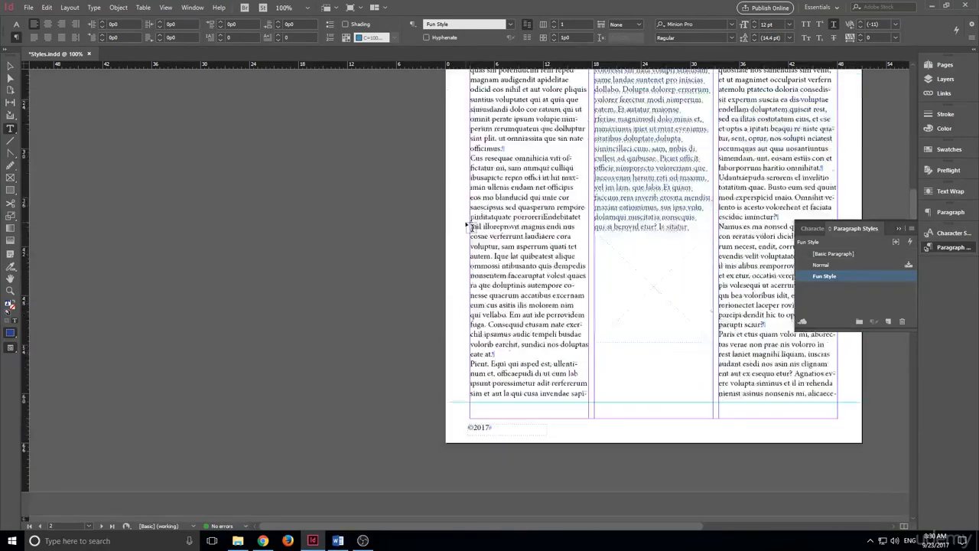
{"action": "scroll", "coordinate": [551, 225], "scroll_direction": "down", "scroll_amount": 3}
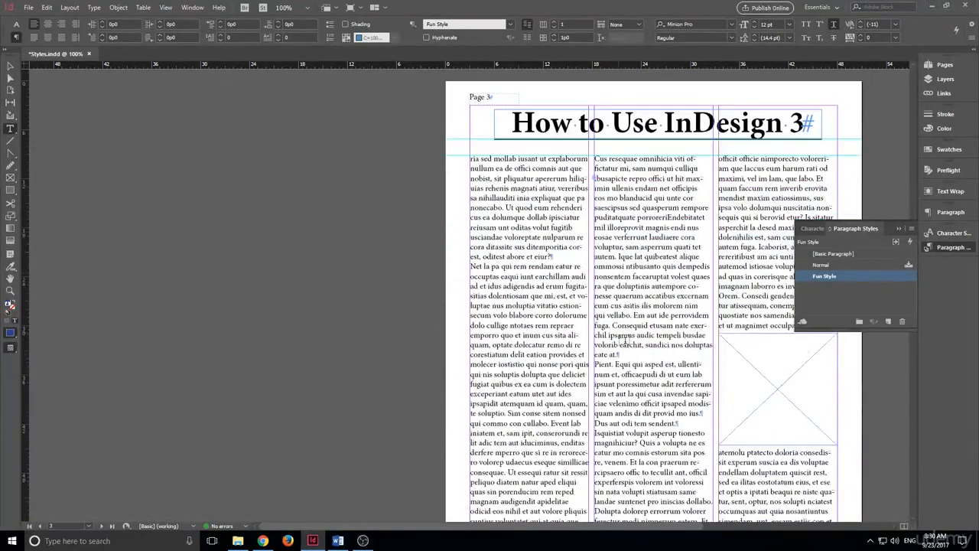
{"action": "scroll", "coordinate": [624, 340], "scroll_direction": "up", "scroll_amount": 10}
{"action": "scroll", "coordinate": [652, 396], "scroll_direction": "down", "scroll_amount": 10}
{"action": "scroll", "coordinate": [635, 382], "scroll_direction": "up", "scroll_amount": 5}
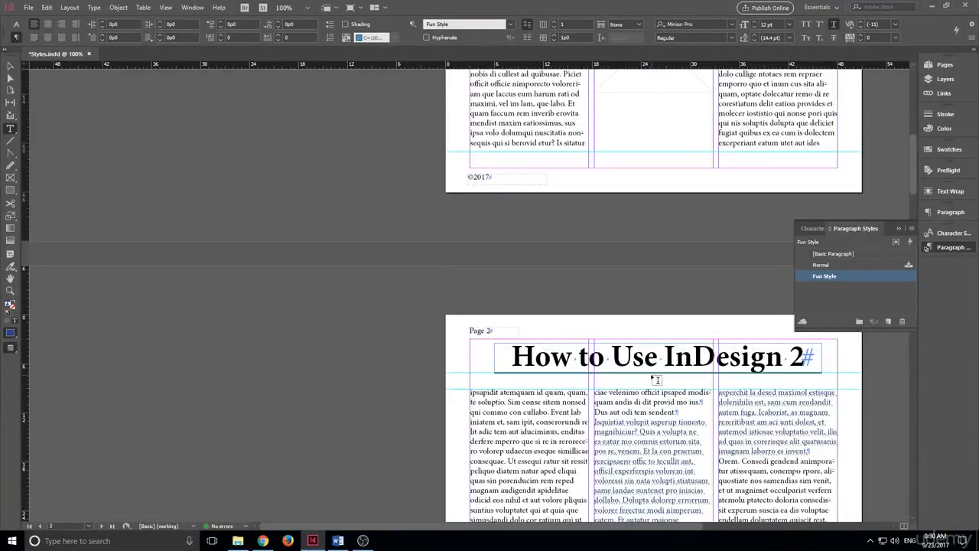
{"action": "scroll", "coordinate": [648, 389], "scroll_direction": "up", "scroll_amount": 1}
{"action": "scroll", "coordinate": [648, 388], "scroll_direction": "up", "scroll_amount": 3}
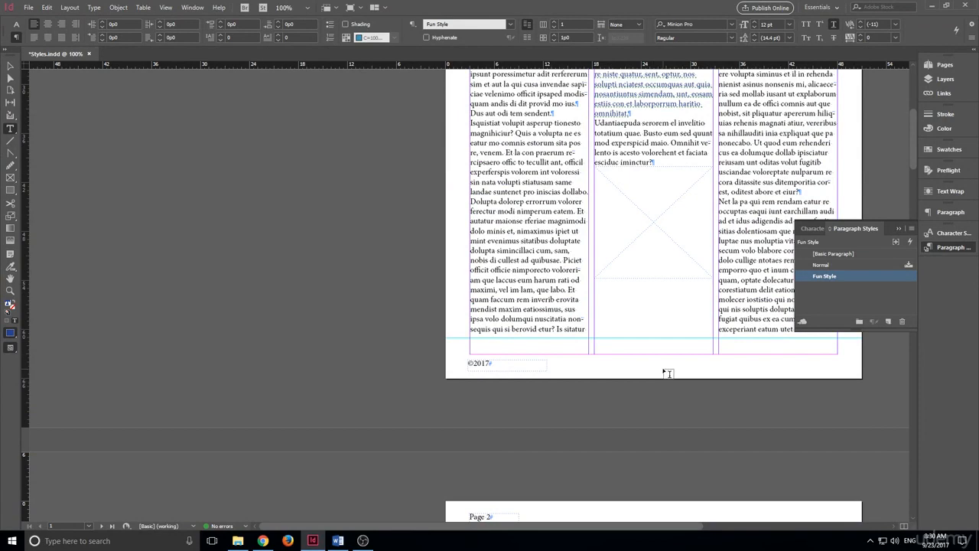
{"action": "scroll", "coordinate": [665, 373], "scroll_direction": "up", "scroll_amount": 6}
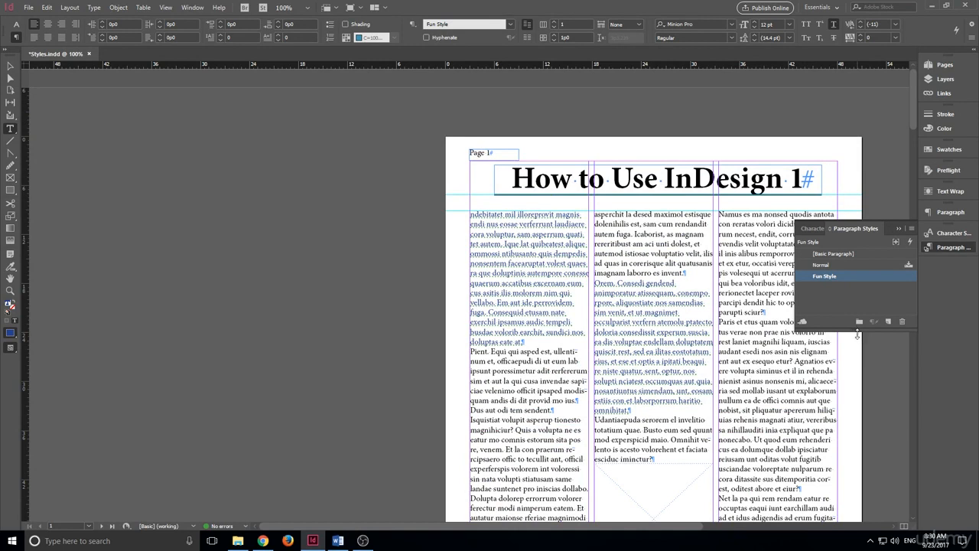
Make the Paragraph Styles panel taller and review the styled paragraphs across the pages again
{"action": "left_click_drag", "start_coordinate": [860, 335], "coordinate": [861, 387]}
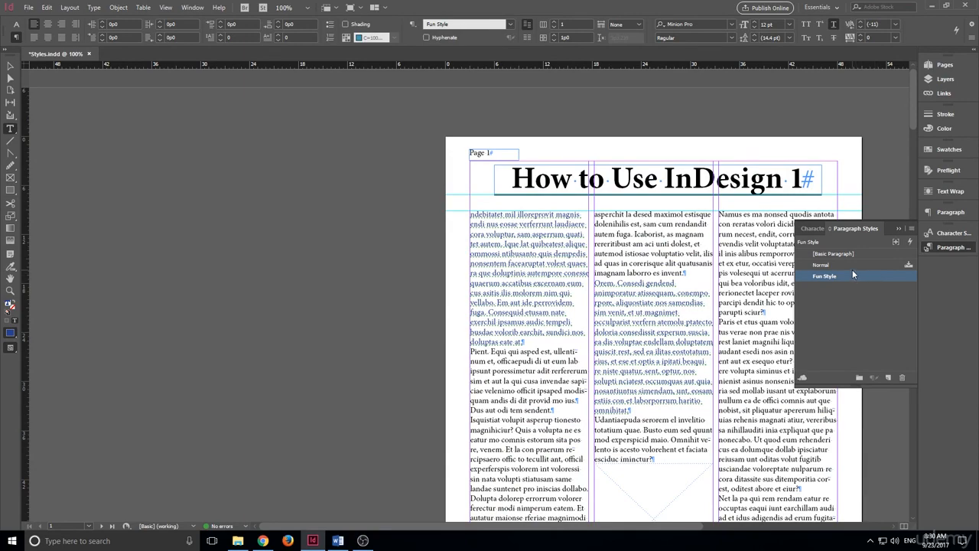
{"action": "scroll", "coordinate": [685, 319], "scroll_direction": "down", "scroll_amount": 3}
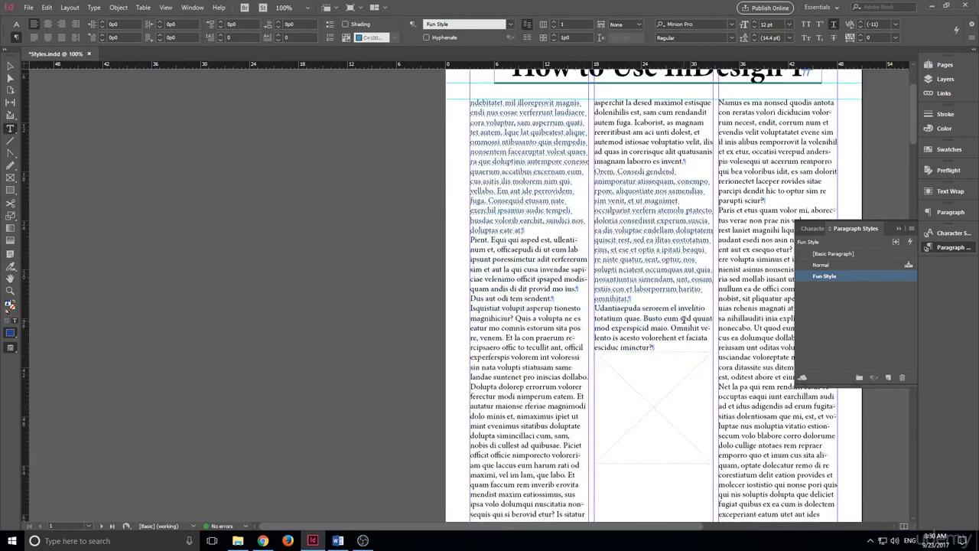
{"action": "scroll", "coordinate": [684, 318], "scroll_direction": "down", "scroll_amount": 13}
{"action": "scroll", "coordinate": [685, 317], "scroll_direction": "up", "scroll_amount": 12}
{"action": "scroll", "coordinate": [684, 317], "scroll_direction": "up", "scroll_amount": 5}
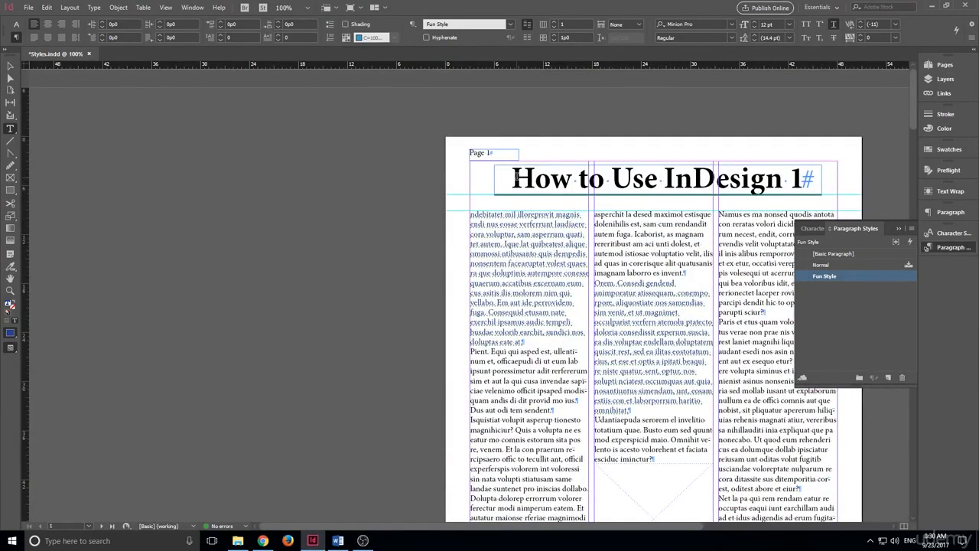
Compare the paragraph style assigned to the page 1 title with that of the "Orem. Consedi" paragraph
{"action": "left_click_drag", "start_coordinate": [513, 178], "coordinate": [814, 179]}
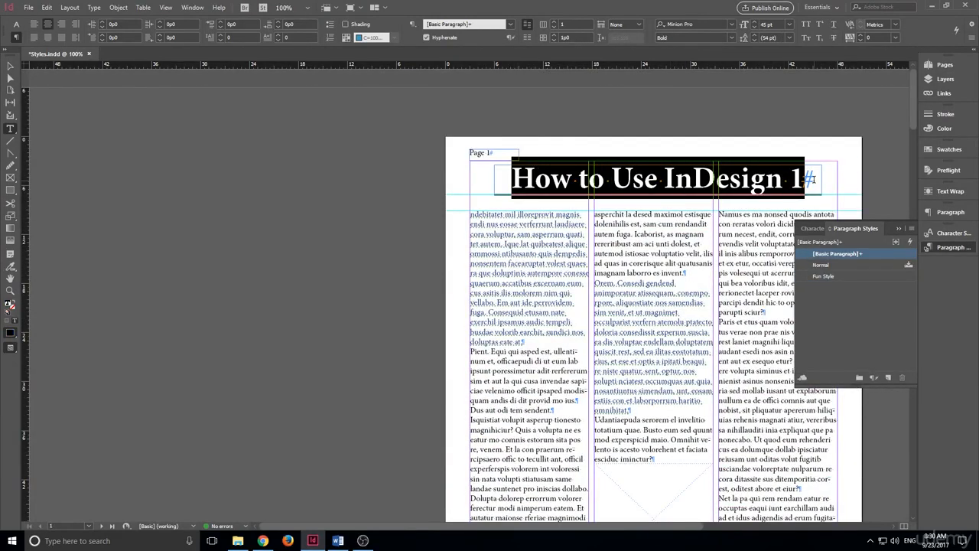
{"action": "scroll", "coordinate": [812, 179], "scroll_direction": "down", "scroll_amount": 2}
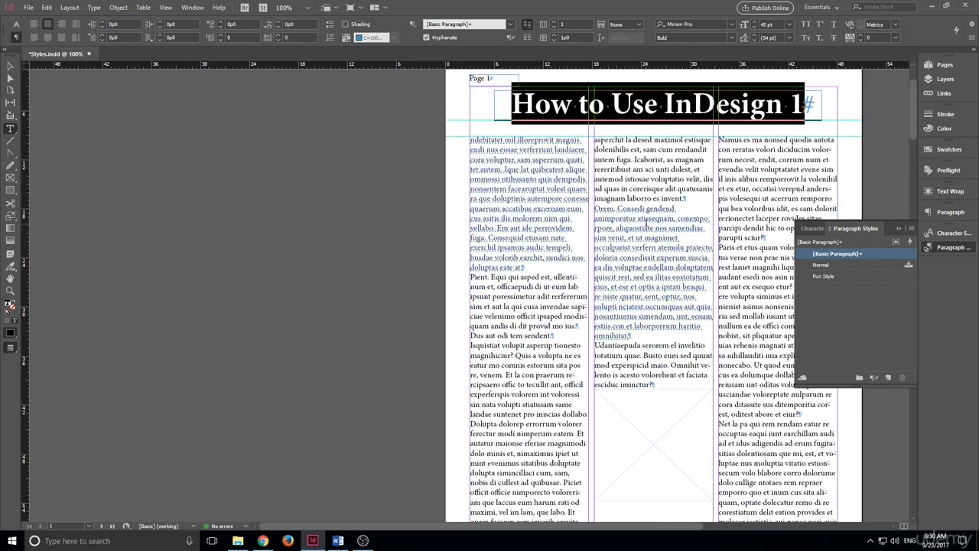
{"action": "left_click", "coordinate": [838, 287]}
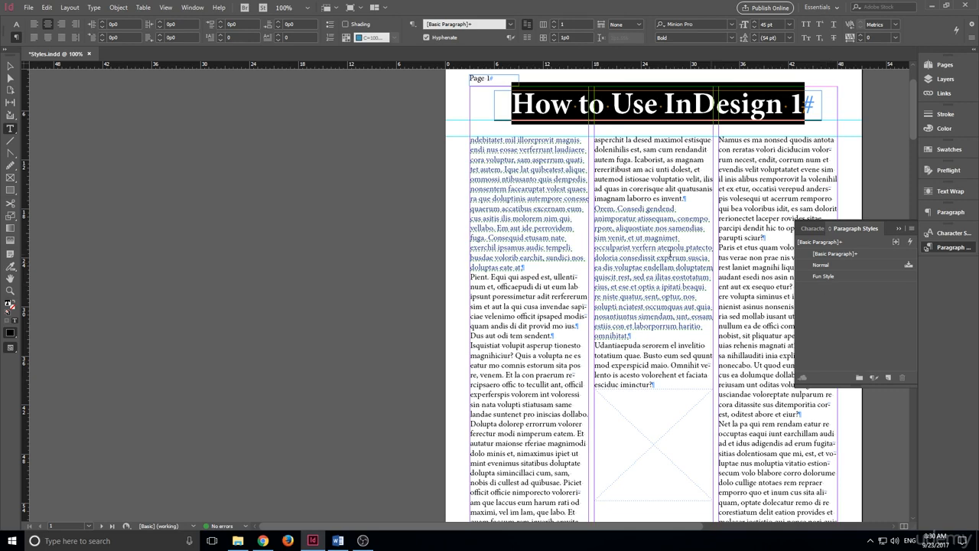
{"action": "left_click", "coordinate": [625, 237]}
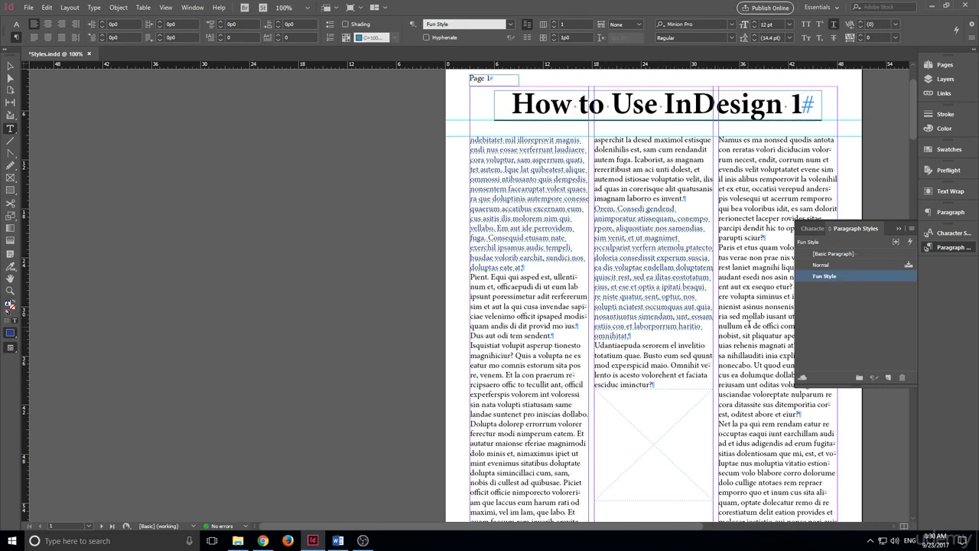
Try Fun Style on the third column's "Paris et etus" paragraph on page 1 and undo it
{"action": "scroll", "coordinate": [748, 324], "scroll_direction": "down", "scroll_amount": 1}
{"action": "left_click", "coordinate": [747, 298]}
{"action": "left_click", "coordinate": [824, 276]}
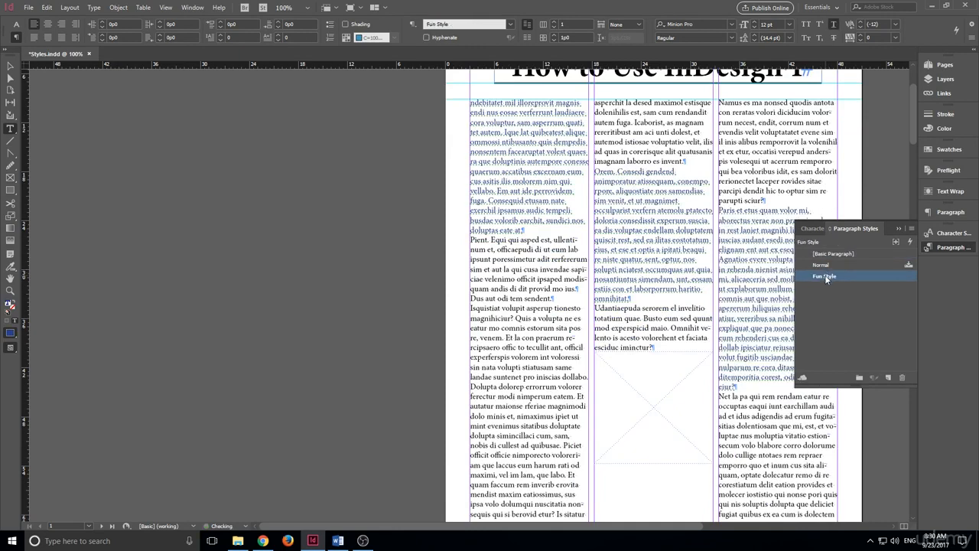
{"action": "key", "text": "ctrl+z"}
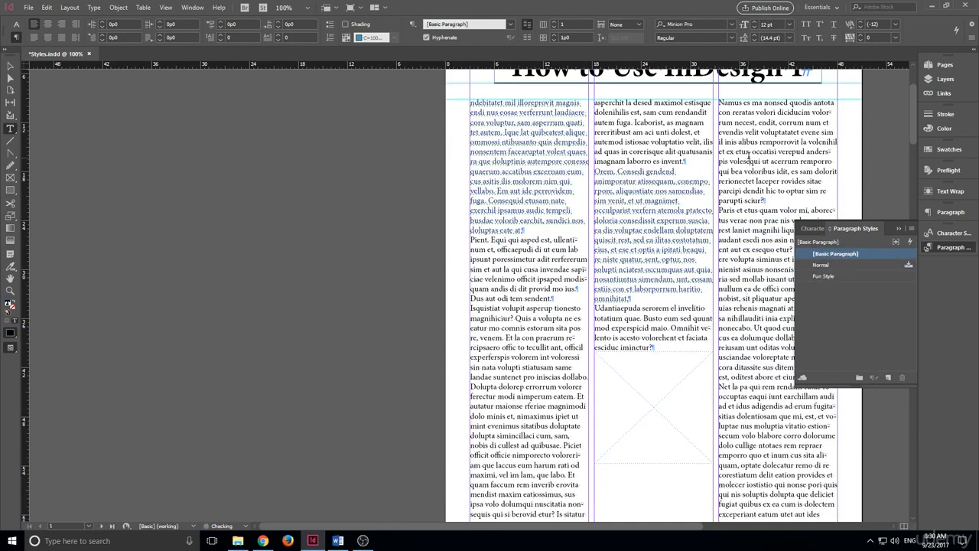
With a few words selected in page 1's third-column opening paragraph, apply Fun Style and replace it with Normal
{"action": "left_click_drag", "start_coordinate": [749, 161], "coordinate": [774, 151]}
{"action": "left_click", "coordinate": [825, 276]}
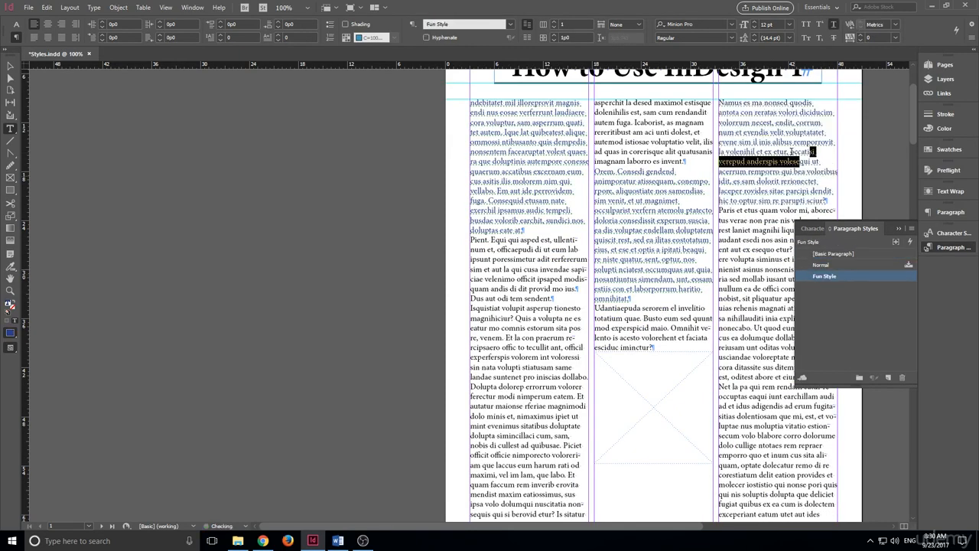
{"action": "left_click", "coordinate": [830, 264]}
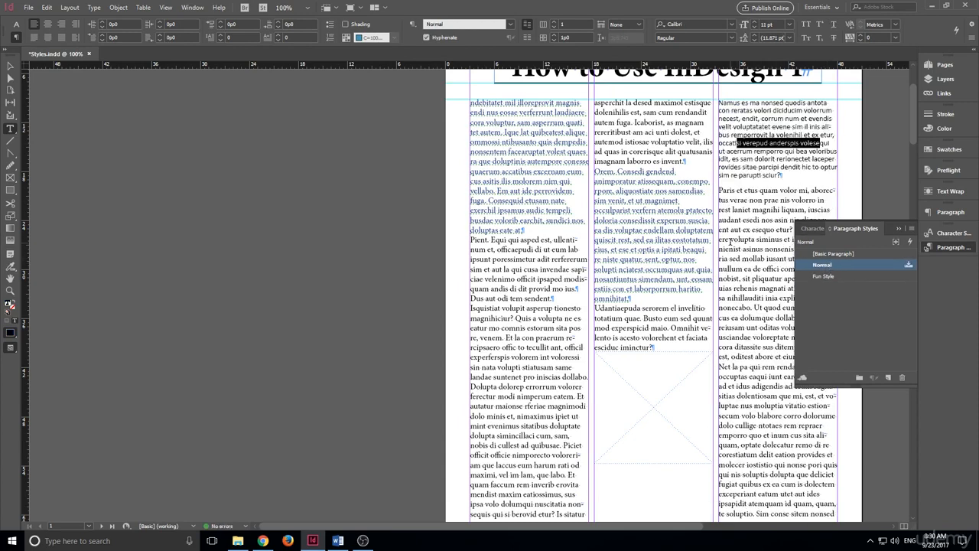
Widen the styles panel group and compare the available character styles with the paragraph styles
{"action": "left_click", "coordinate": [811, 229]}
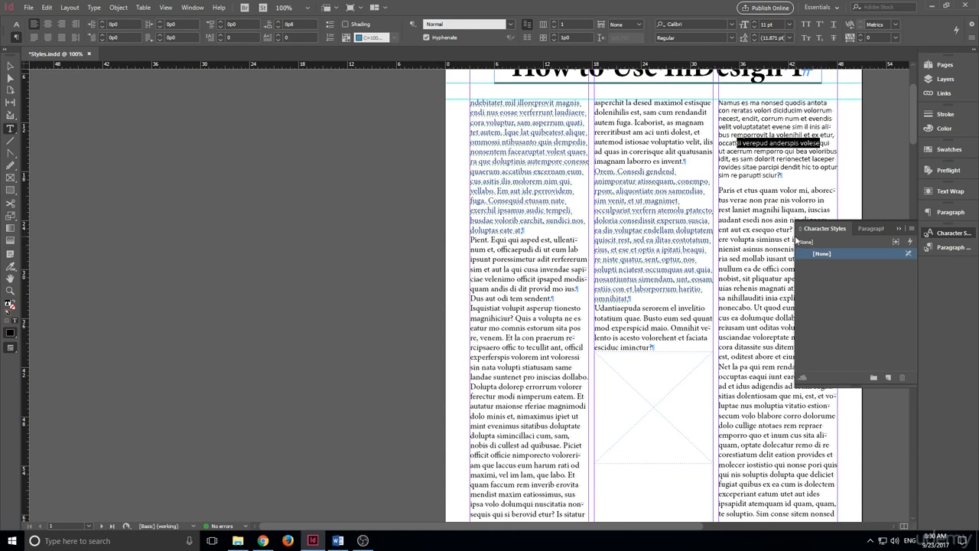
{"action": "left_click_drag", "start_coordinate": [795, 236], "coordinate": [710, 246]}
{"action": "left_click", "coordinate": [806, 228]}
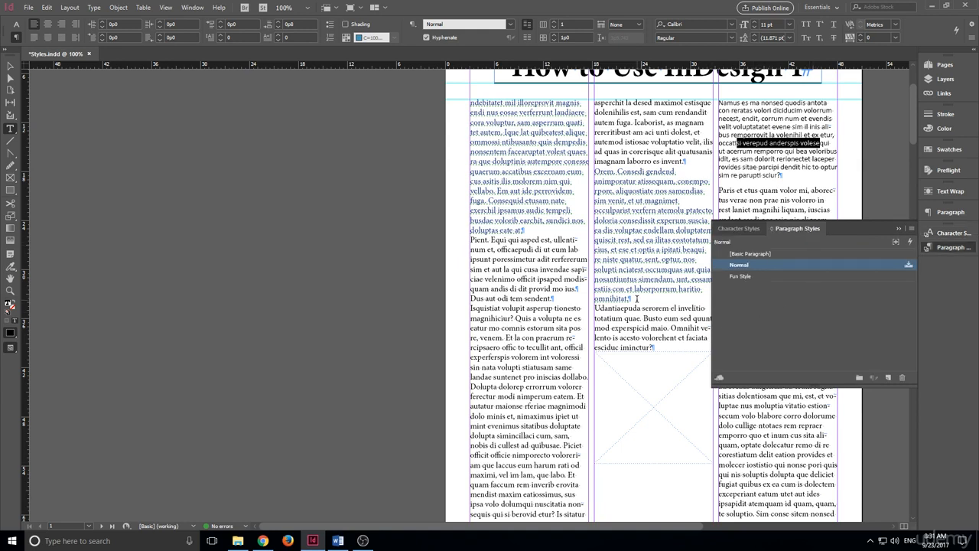
{"action": "left_click", "coordinate": [744, 226]}
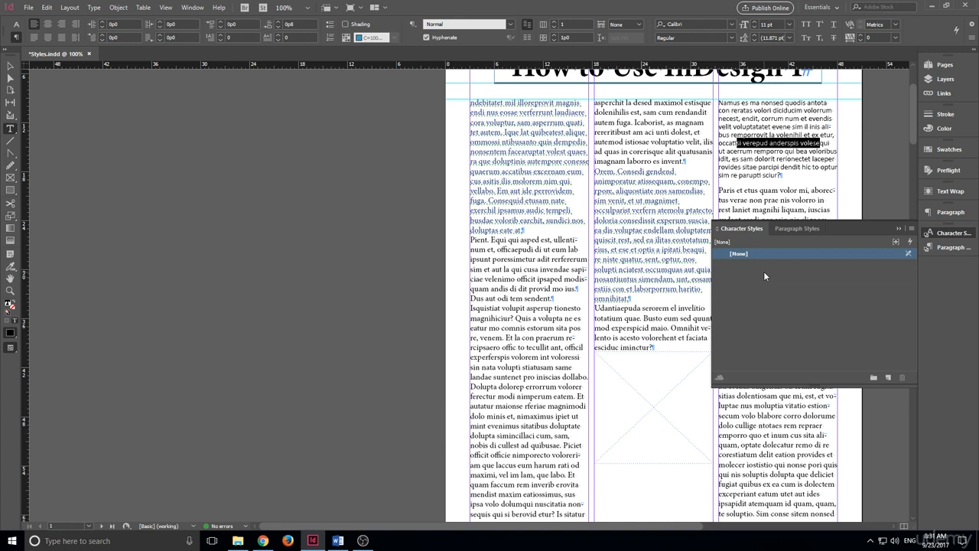
{"action": "left_click", "coordinate": [798, 229]}
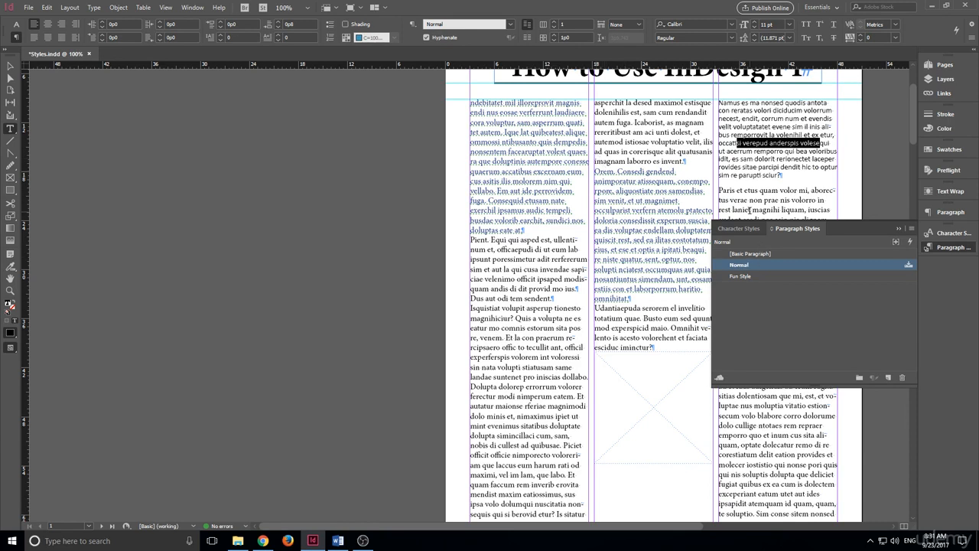
Create a new character style and name it Highlight
{"action": "left_click", "coordinate": [743, 228]}
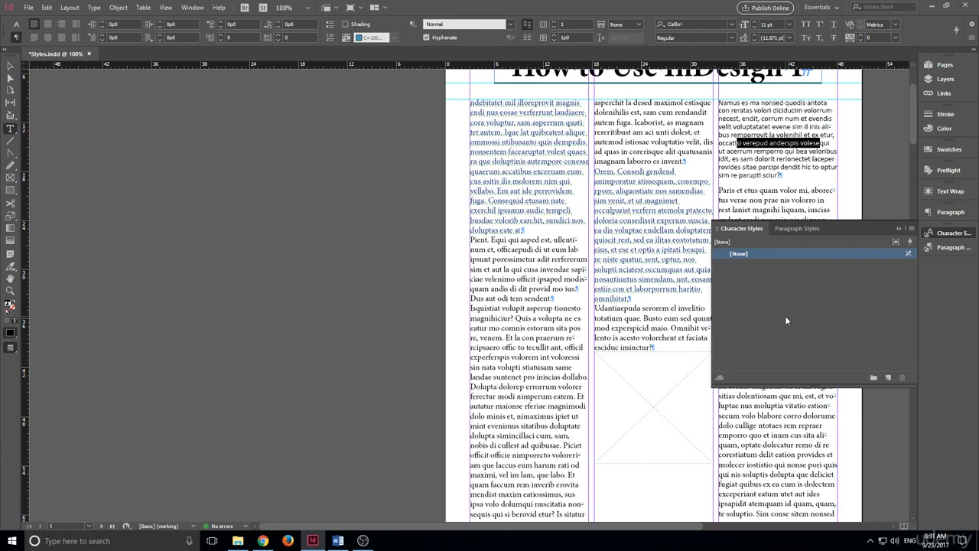
{"action": "left_click", "coordinate": [888, 377]}
{"action": "left_click", "coordinate": [772, 265]}
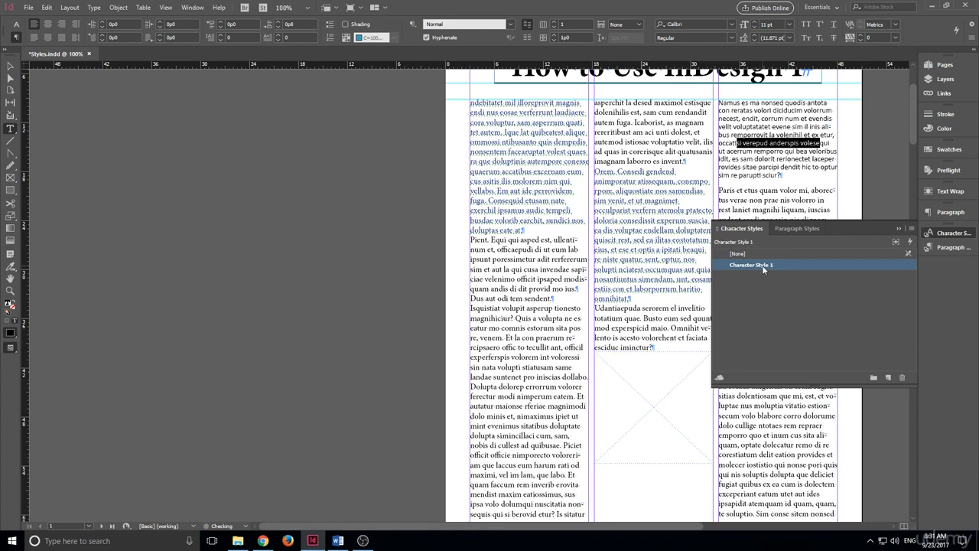
{"action": "left_click", "coordinate": [771, 265]}
{"action": "type", "text": "Highlight"}
{"action": "key", "text": "Return"}
Edit the Highlight character style and set its character colour to magenta, C=0 M=100 Y=0 K=0
{"action": "double_click", "coordinate": [736, 266]}
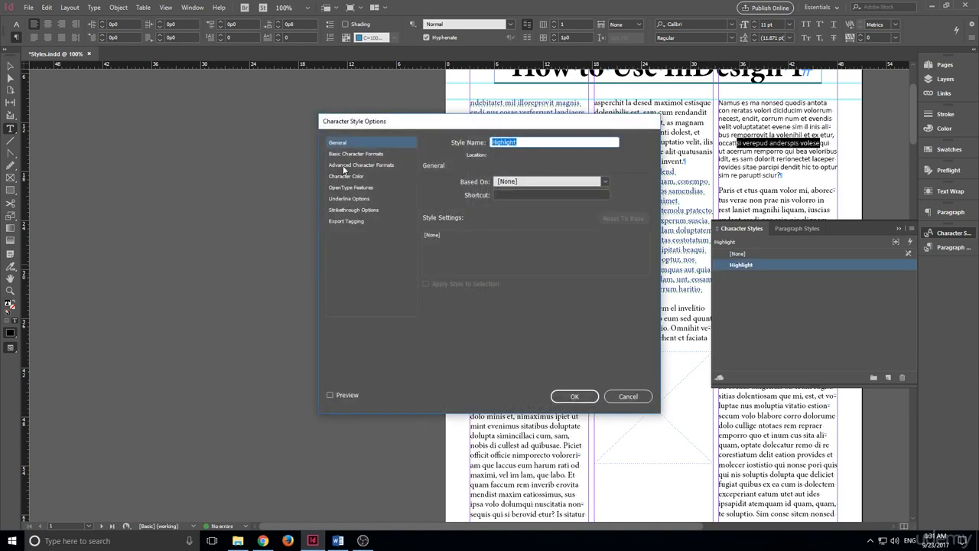
{"action": "left_click", "coordinate": [362, 180]}
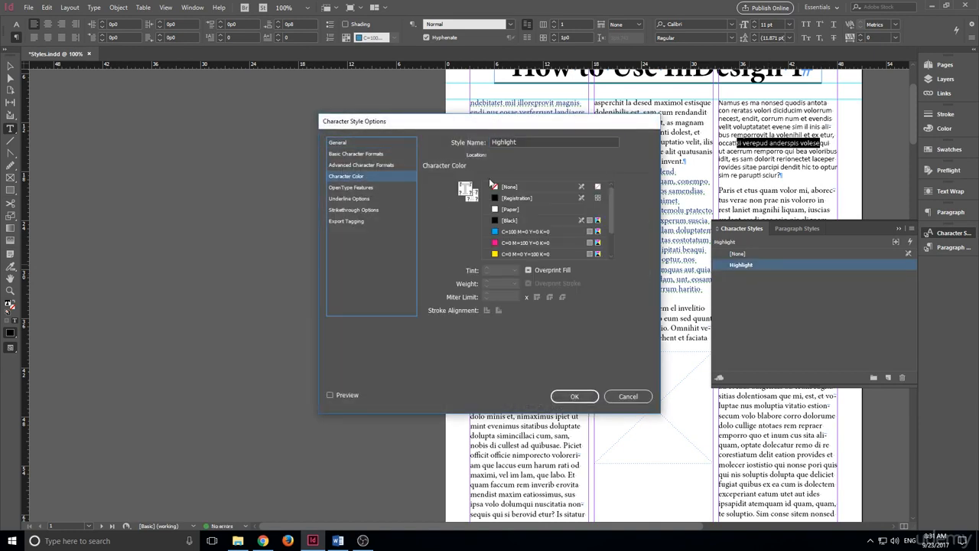
{"action": "scroll", "coordinate": [497, 212], "scroll_direction": "down", "scroll_amount": 3}
{"action": "left_click", "coordinate": [497, 212]}
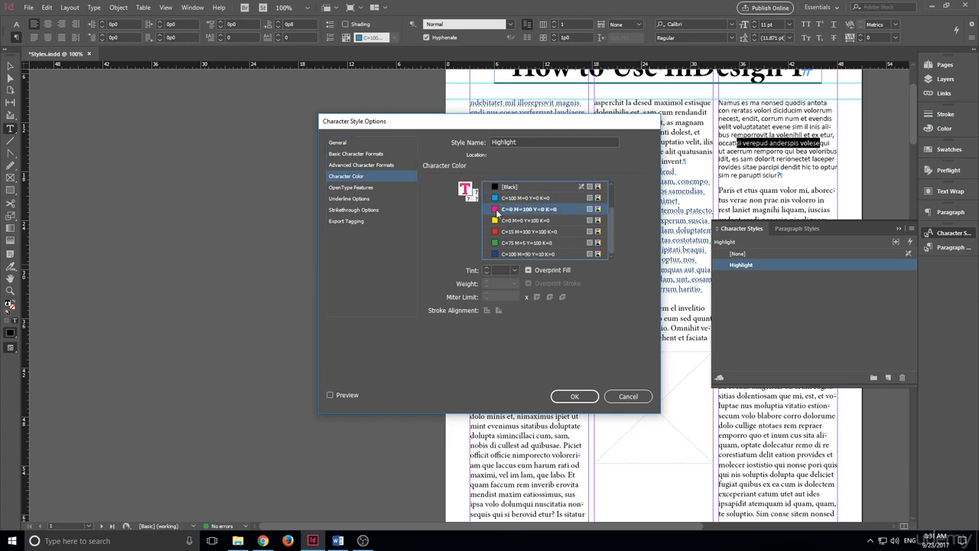
Review the Highlight style's basic formats and general settings, and turn its underline on
{"action": "left_click", "coordinate": [358, 166]}
{"action": "left_click", "coordinate": [361, 156]}
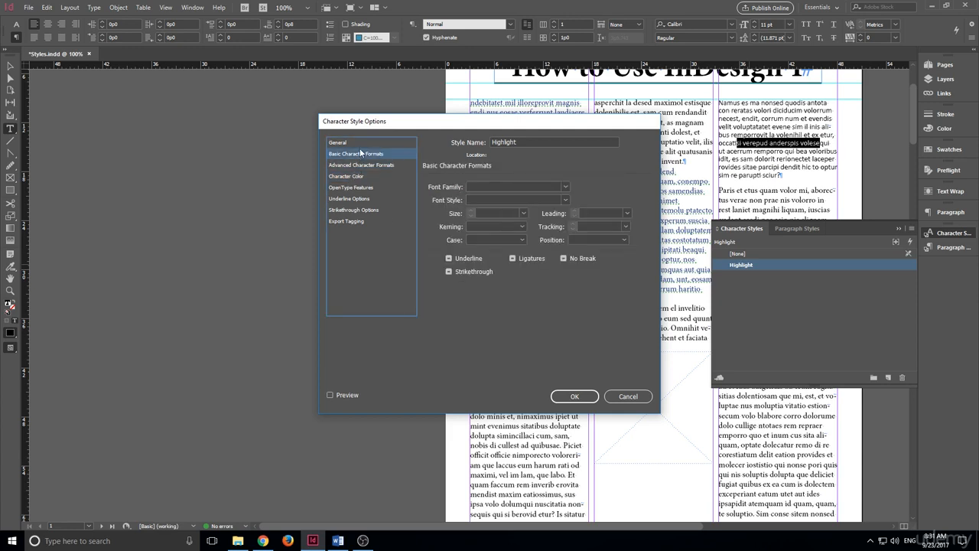
{"action": "left_click", "coordinate": [361, 145]}
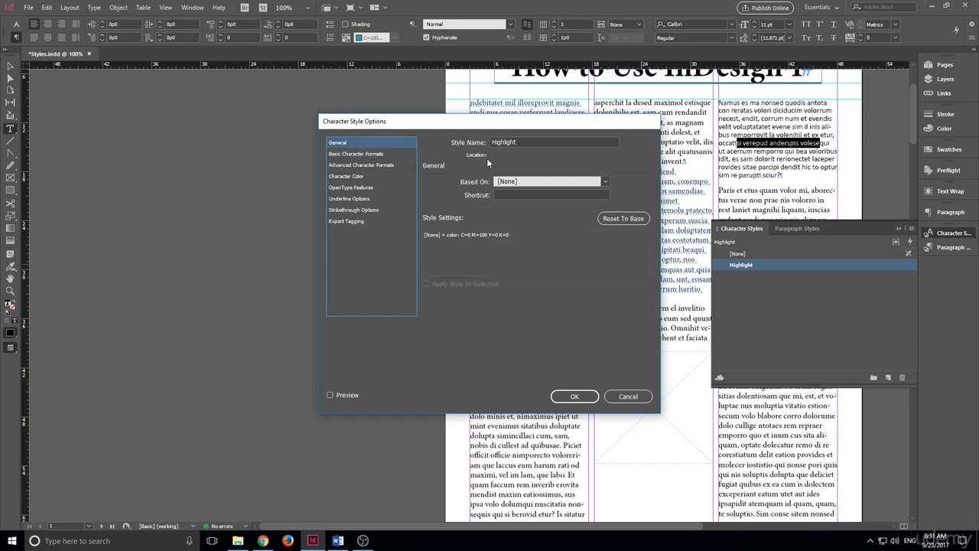
{"action": "left_click", "coordinate": [383, 199]}
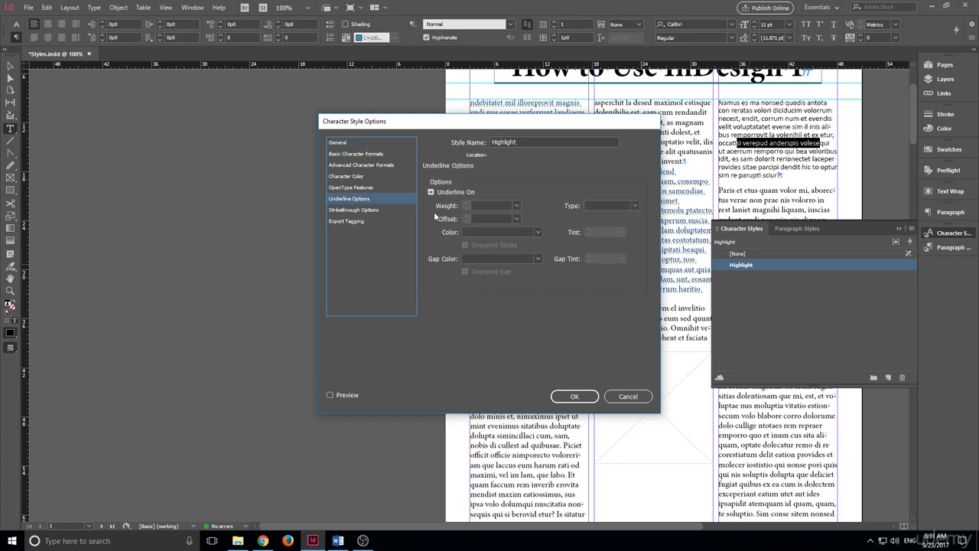
{"action": "left_click", "coordinate": [430, 192]}
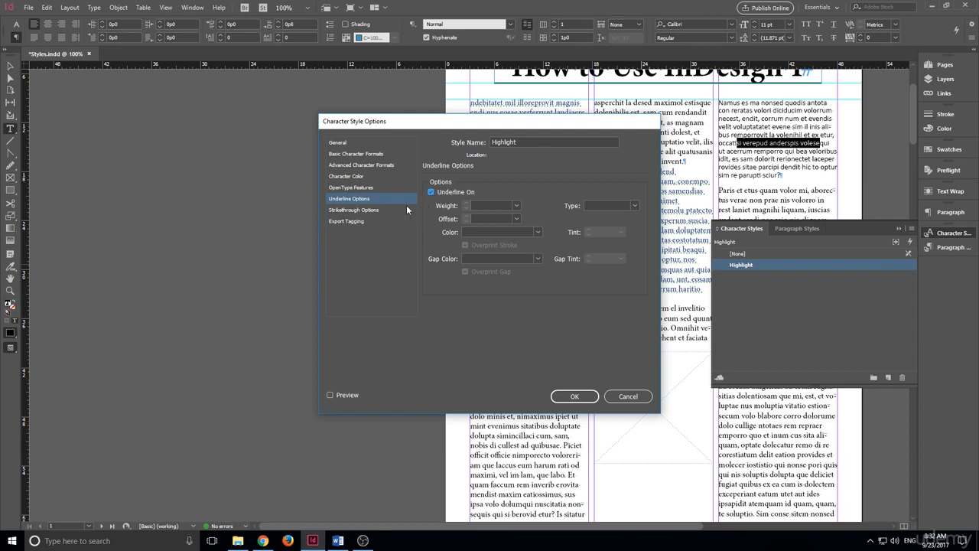
Set the Highlight style's font family to Minion Pro and font style to Bold, and save the style options
{"action": "left_click", "coordinate": [371, 186]}
{"action": "left_click", "coordinate": [366, 177]}
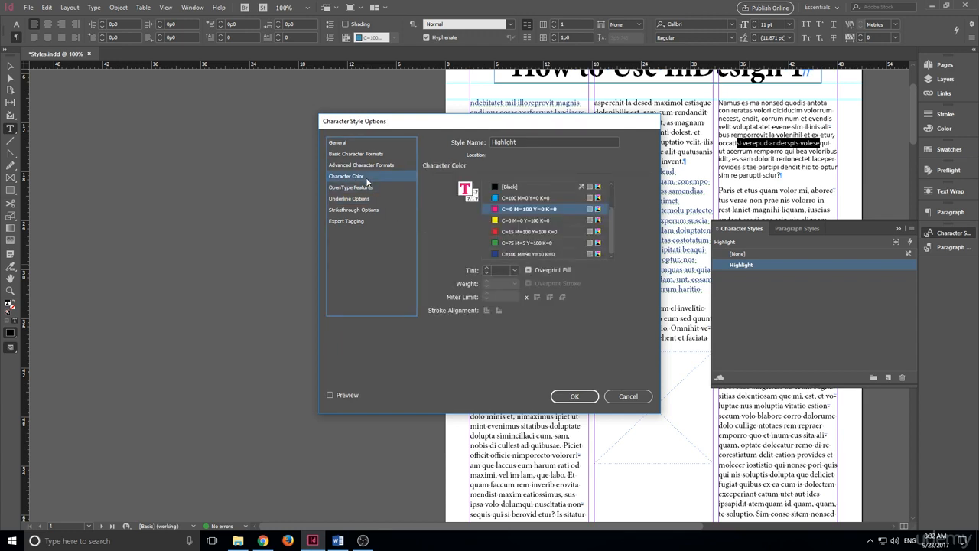
{"action": "left_click", "coordinate": [367, 157]}
{"action": "left_click", "coordinate": [366, 166]}
{"action": "left_click", "coordinate": [367, 156]}
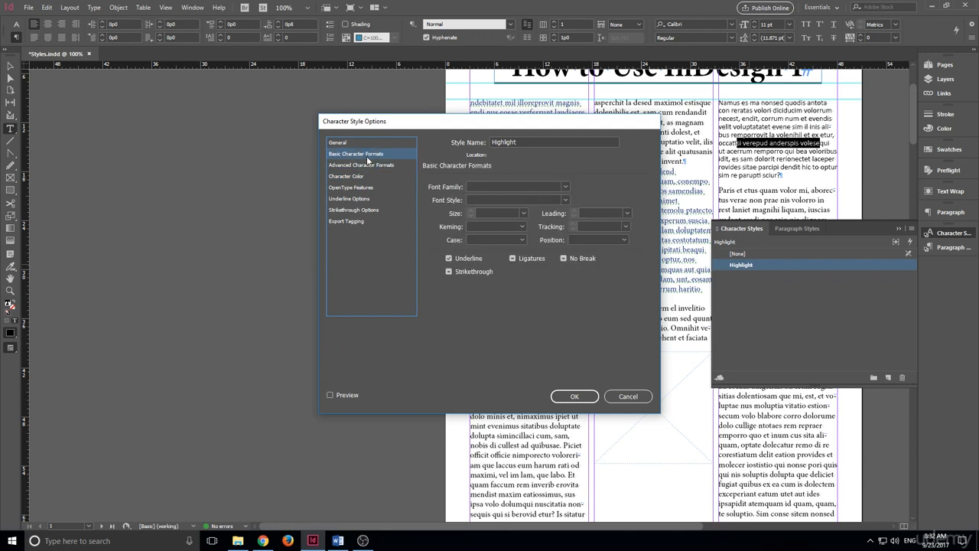
{"action": "left_click", "coordinate": [566, 188]}
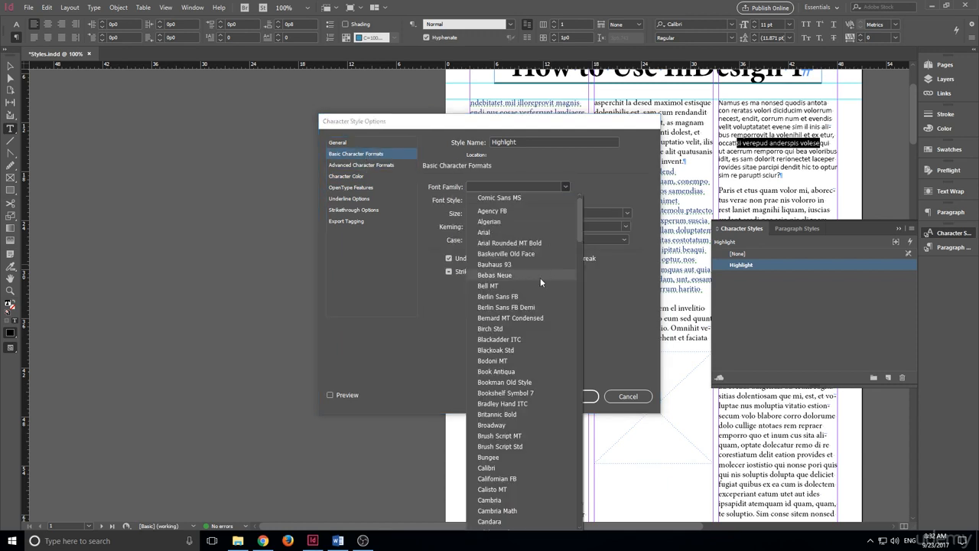
{"action": "scroll", "coordinate": [534, 306], "scroll_direction": "down", "scroll_amount": 10}
{"action": "left_click", "coordinate": [497, 186]}
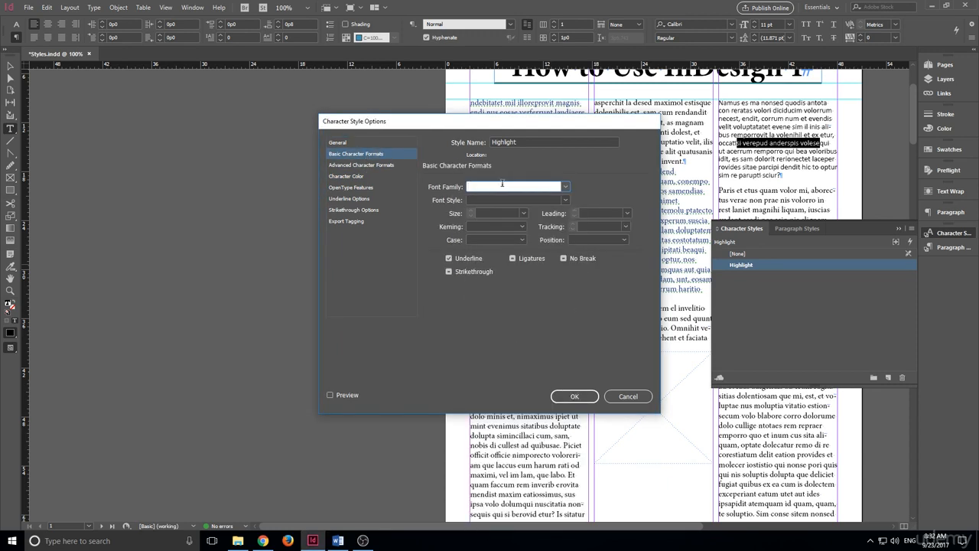
{"action": "type", "text": "Minion Pro"}
{"action": "left_click", "coordinate": [518, 200]}
{"action": "left_click", "coordinate": [565, 200]}
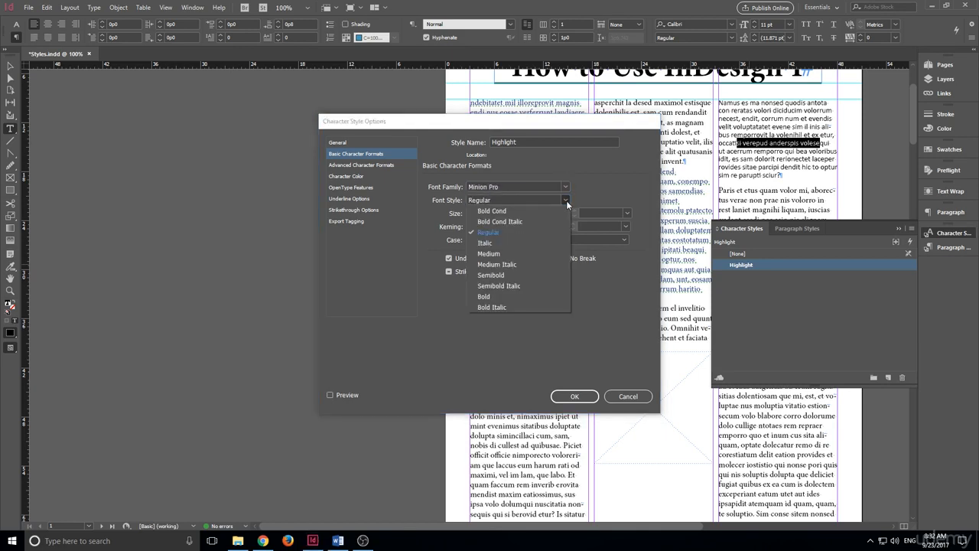
{"action": "left_click", "coordinate": [500, 296]}
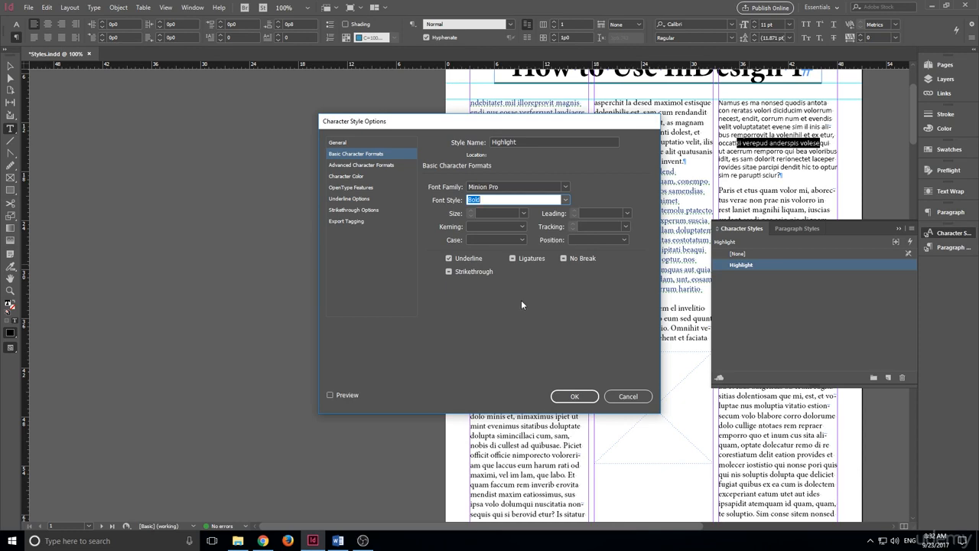
{"action": "left_click", "coordinate": [574, 396]}
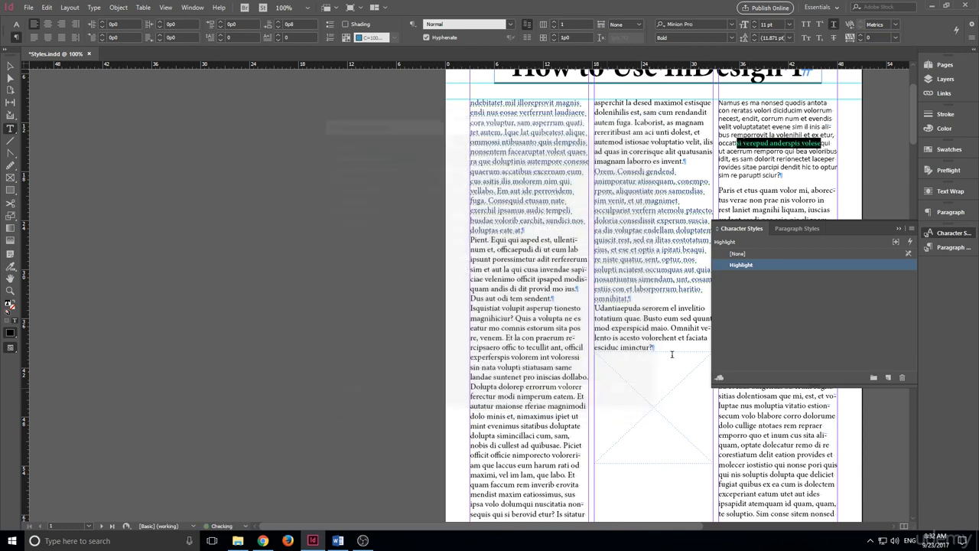
Remove the Highlight character style from the words "si verepud anderspis volese" in page 1's third-column opening paragraph by applying [None]
{"action": "left_click", "coordinate": [771, 142]}
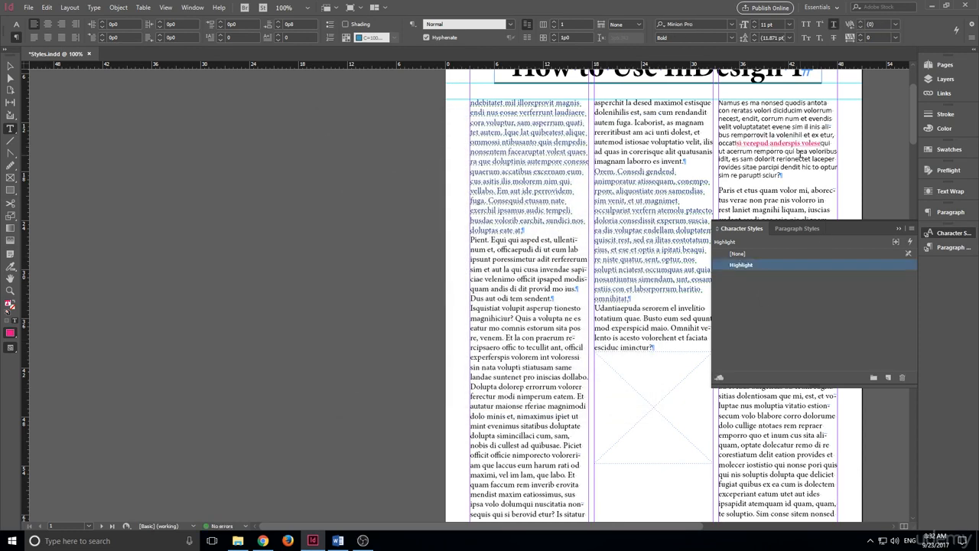
{"action": "left_click", "coordinate": [800, 151]}
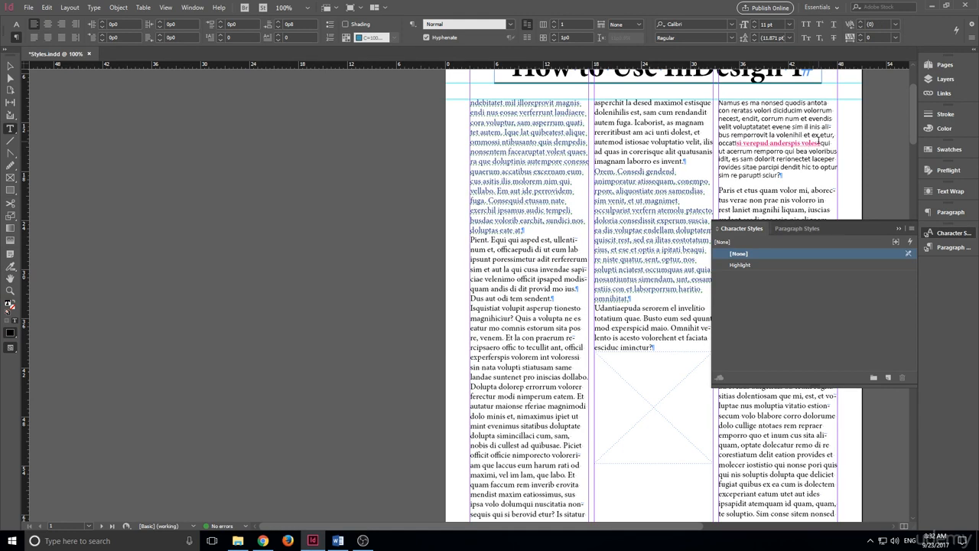
{"action": "left_click_drag", "start_coordinate": [818, 143], "coordinate": [731, 142]}
{"action": "left_click", "coordinate": [752, 254]}
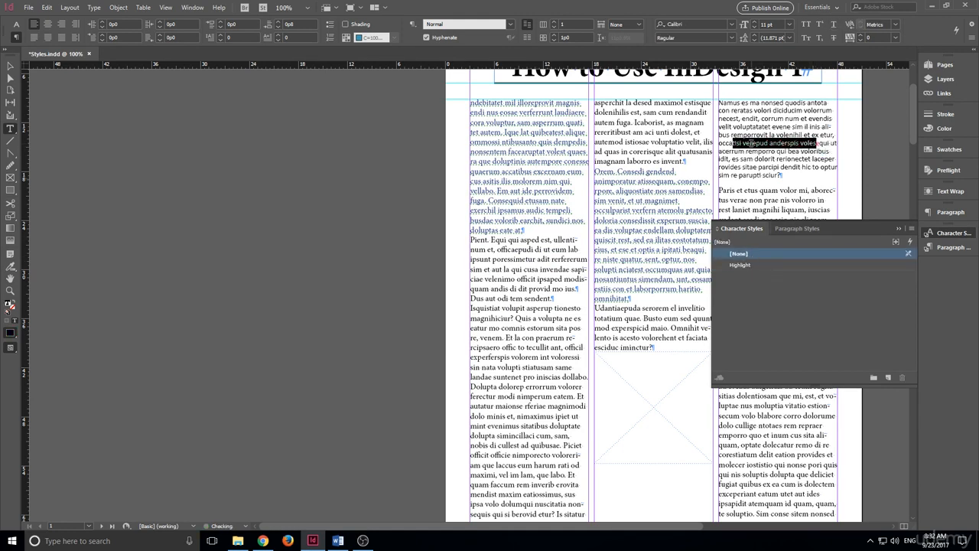
{"action": "left_click", "coordinate": [753, 143]}
{"action": "left_click_drag", "start_coordinate": [830, 151], "coordinate": [783, 127]}
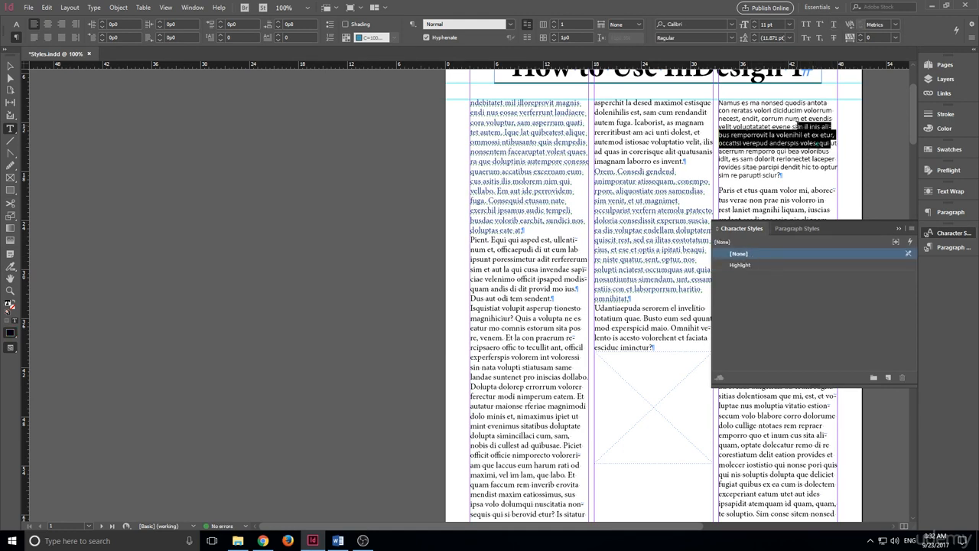
{"action": "left_click", "coordinate": [743, 254]}
Apply the [Basic Paragraph] style to the entire threaded body text and deselect it
{"action": "left_click", "coordinate": [510, 144]}
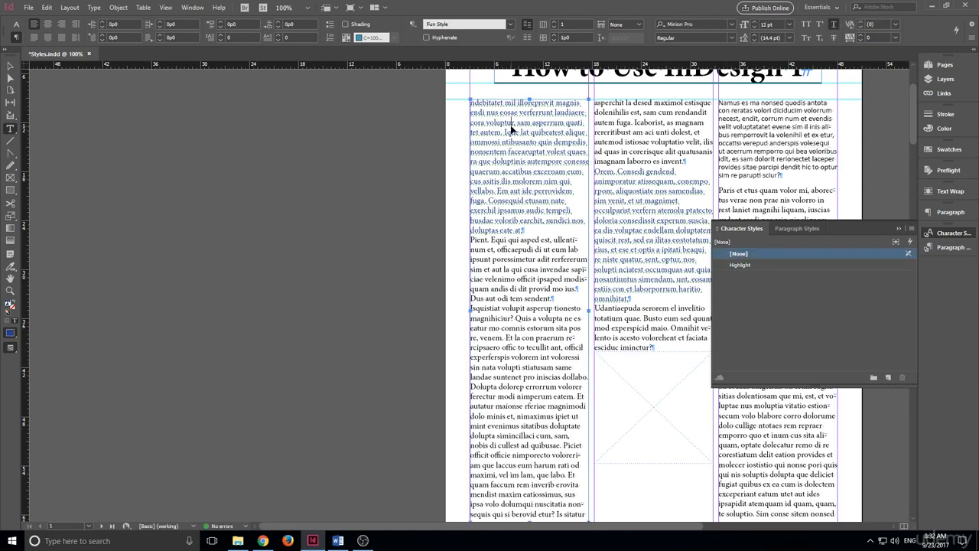
{"action": "key", "text": "ctrl+a"}
{"action": "left_click", "coordinate": [509, 23]}
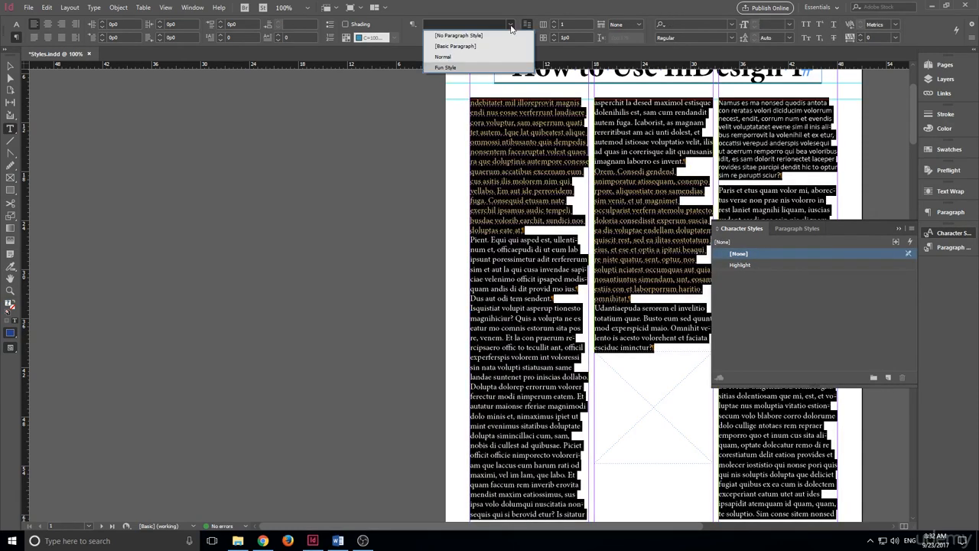
{"action": "left_click", "coordinate": [494, 46]}
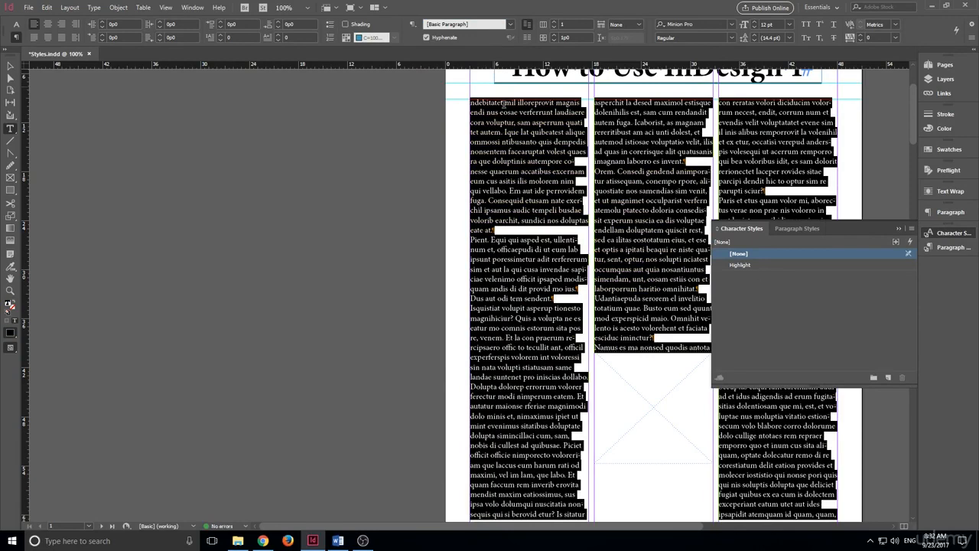
{"action": "left_click", "coordinate": [756, 176]}
Apply the Highlight character style to the word "Consequid" in page 1's first column
{"action": "scroll", "coordinate": [595, 249], "scroll_direction": "down", "scroll_amount": 2}
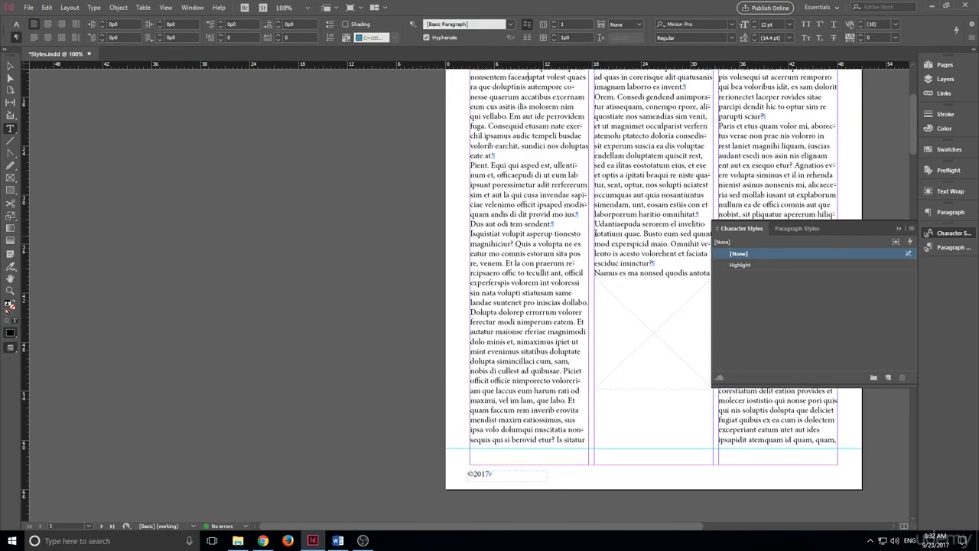
{"action": "scroll", "coordinate": [595, 233], "scroll_direction": "up", "scroll_amount": 2}
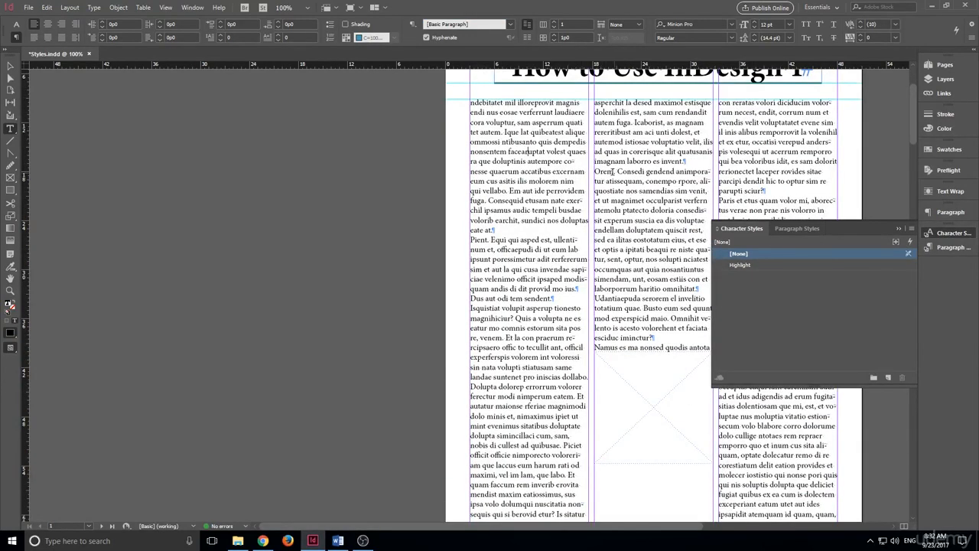
{"action": "scroll", "coordinate": [528, 151], "scroll_direction": "down", "scroll_amount": 1}
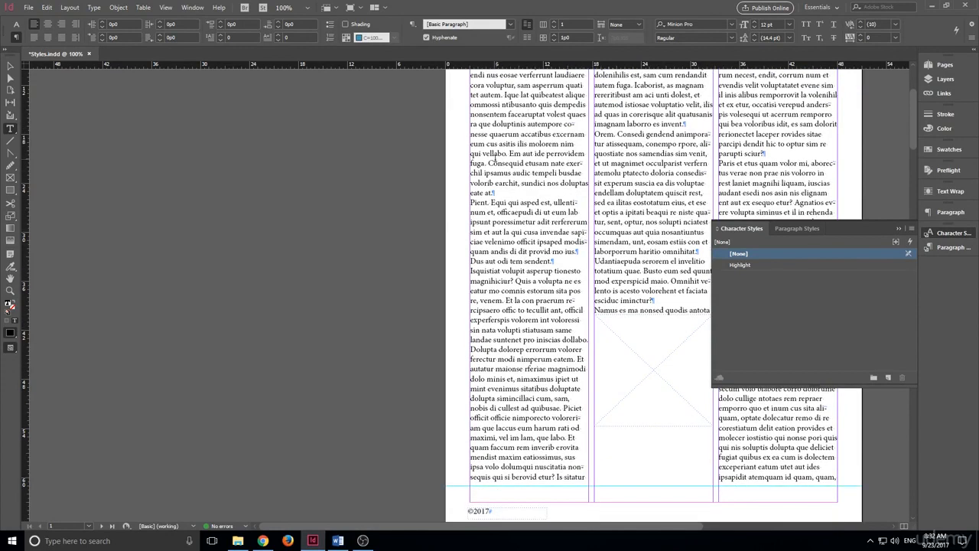
{"action": "left_click_drag", "start_coordinate": [488, 163], "coordinate": [524, 164]}
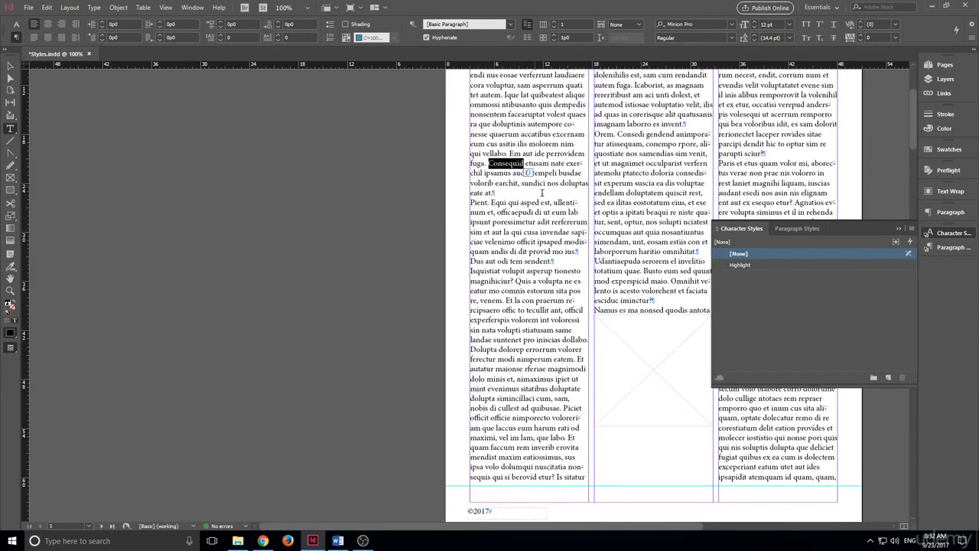
{"action": "left_click", "coordinate": [740, 265]}
{"action": "left_click", "coordinate": [508, 153]}
Apply the Highlight character style to the word "Udantiaepuda" in page 1's second column
{"action": "scroll", "coordinate": [508, 145], "scroll_direction": "down", "scroll_amount": 1}
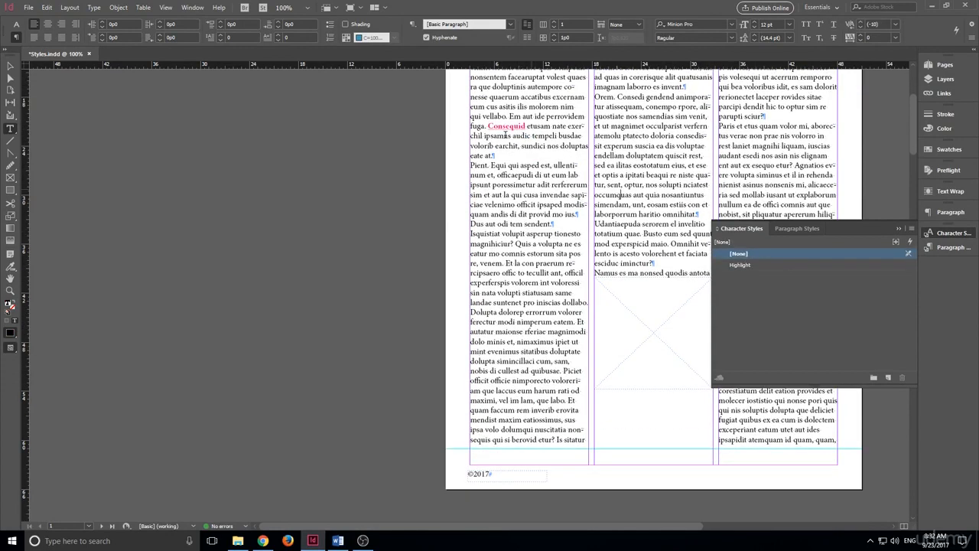
{"action": "scroll", "coordinate": [528, 134], "scroll_direction": "up", "scroll_amount": 1}
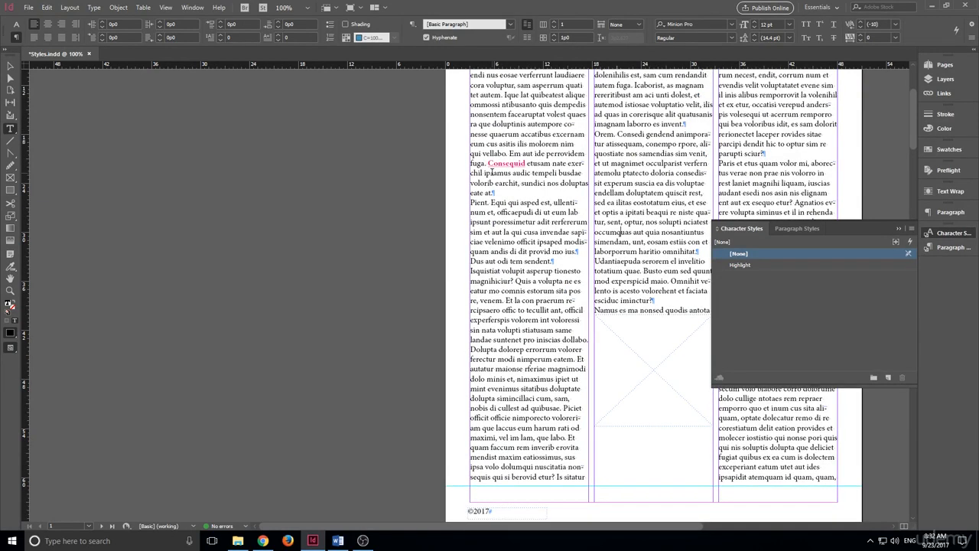
{"action": "scroll", "coordinate": [519, 200], "scroll_direction": "down", "scroll_amount": 1}
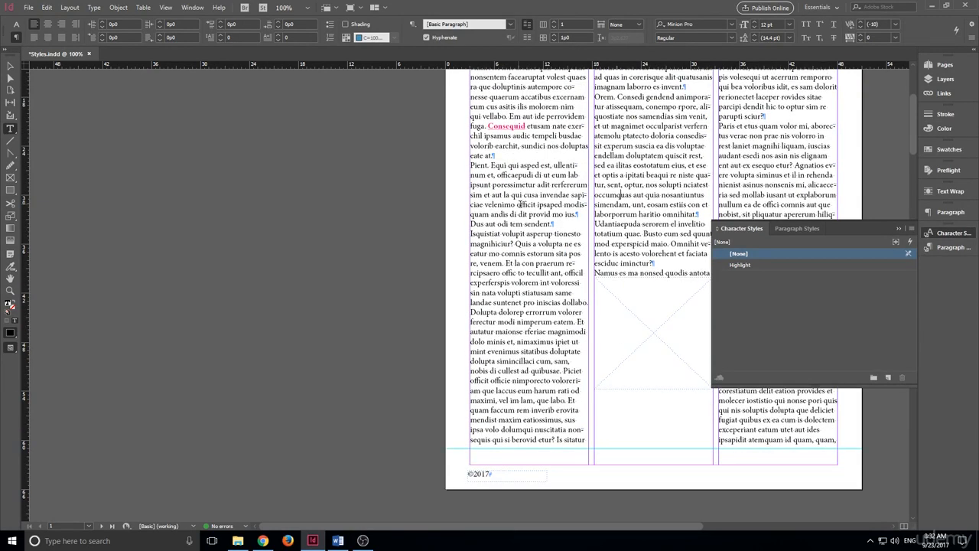
{"action": "scroll", "coordinate": [523, 191], "scroll_direction": "up", "scroll_amount": 1}
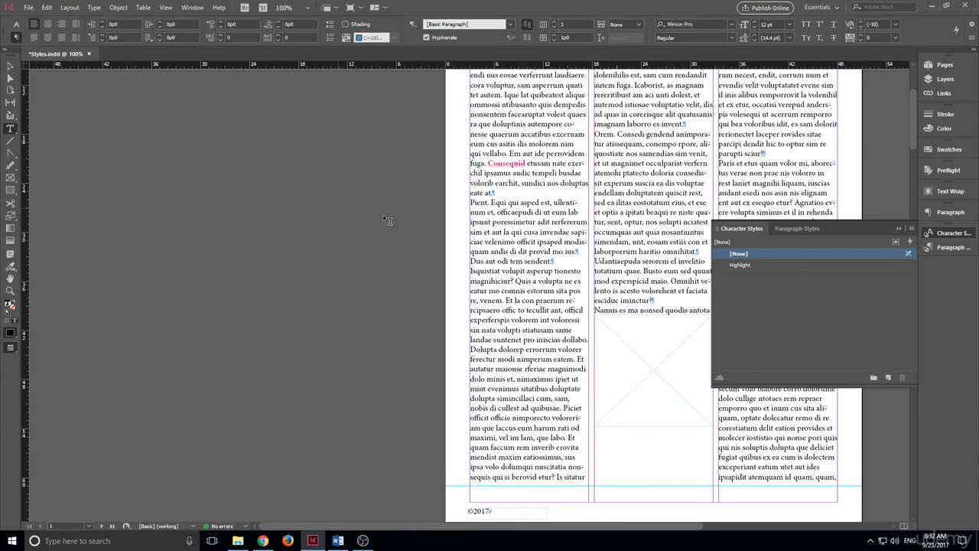
{"action": "scroll", "coordinate": [474, 237], "scroll_direction": "down", "scroll_amount": 1}
{"action": "scroll", "coordinate": [649, 255], "scroll_direction": "up", "scroll_amount": 2}
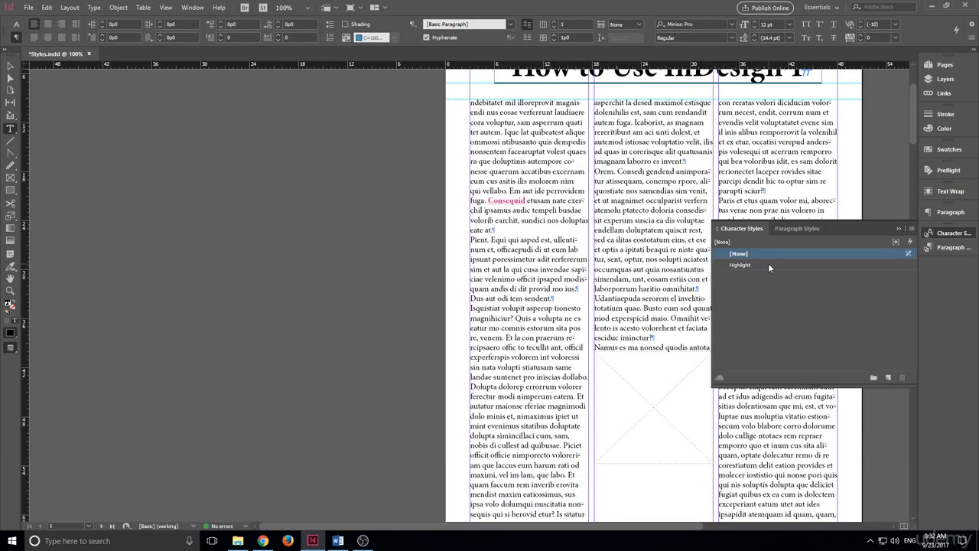
{"action": "scroll", "coordinate": [628, 283], "scroll_direction": "down", "scroll_amount": 1}
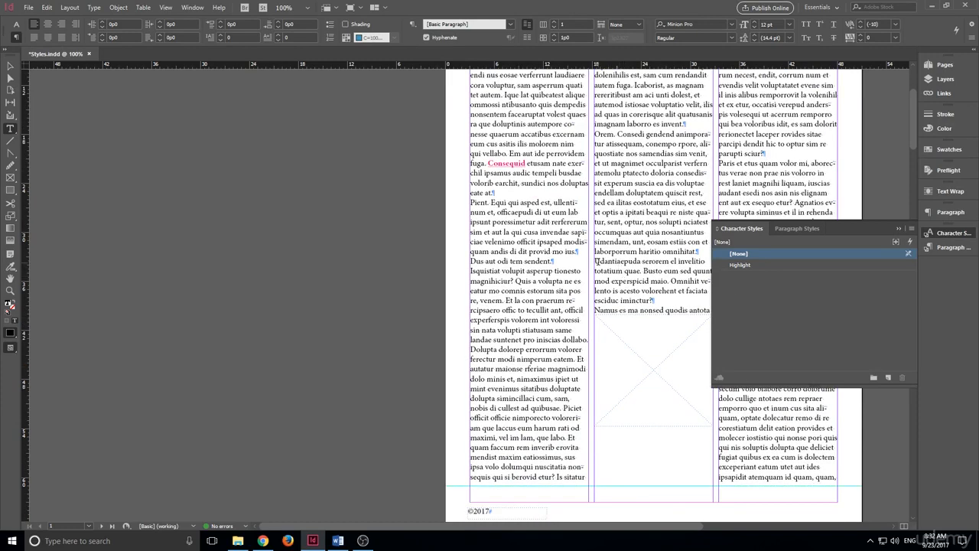
{"action": "left_click_drag", "start_coordinate": [593, 262], "coordinate": [642, 263]}
{"action": "left_click", "coordinate": [756, 266]}
Apply the Highlight character style to "Ut essequi ratur" and to "onsequid etusam" in page 2's first column
{"action": "scroll", "coordinate": [535, 344], "scroll_direction": "down", "scroll_amount": 10}
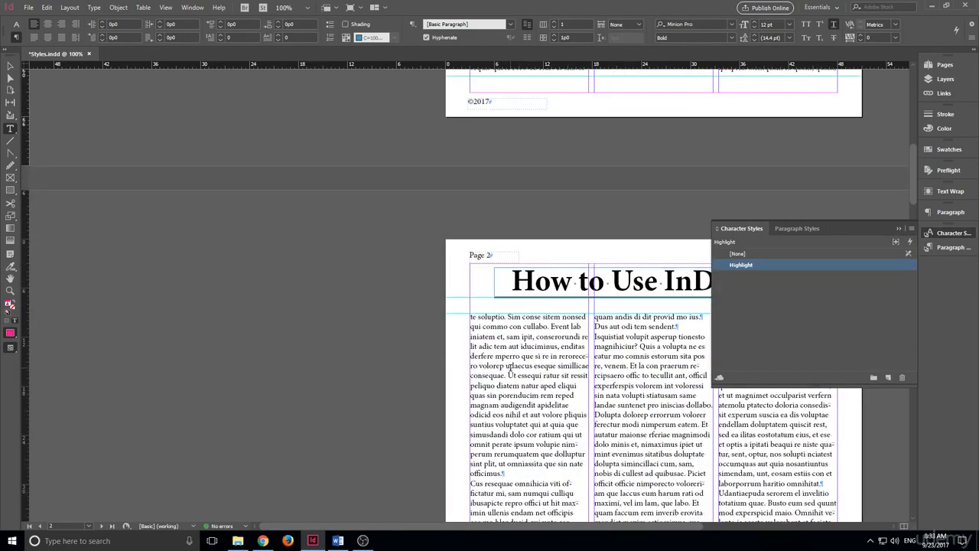
{"action": "left_click_drag", "start_coordinate": [508, 376], "coordinate": [560, 376]}
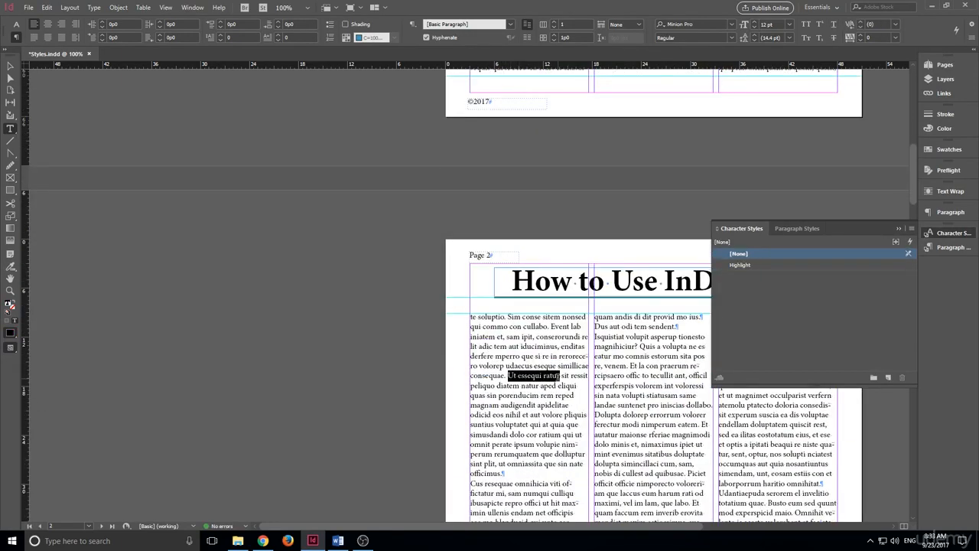
{"action": "left_click", "coordinate": [749, 266]}
{"action": "scroll", "coordinate": [512, 317], "scroll_direction": "down", "scroll_amount": 8}
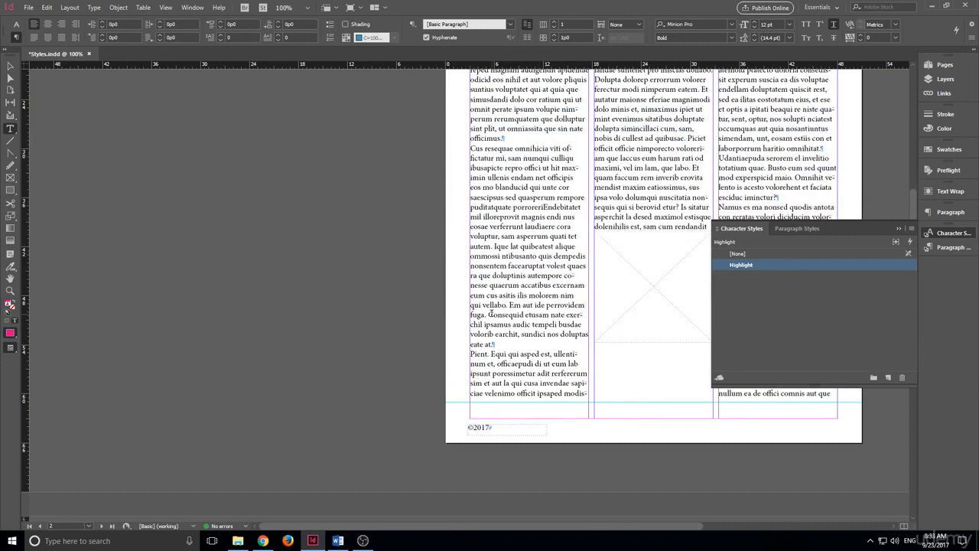
{"action": "left_click_drag", "start_coordinate": [491, 314], "coordinate": [551, 315]}
{"action": "left_click", "coordinate": [746, 265]}
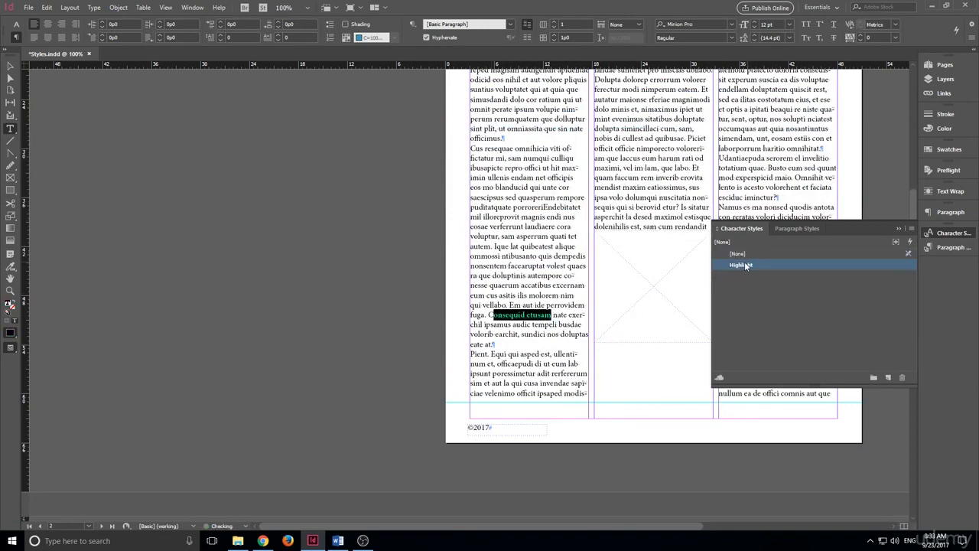
Apply the Highlight character style to "Sim conse sitem" in page 3's first column and deselect it
{"action": "scroll", "coordinate": [536, 345], "scroll_direction": "down", "scroll_amount": 8}
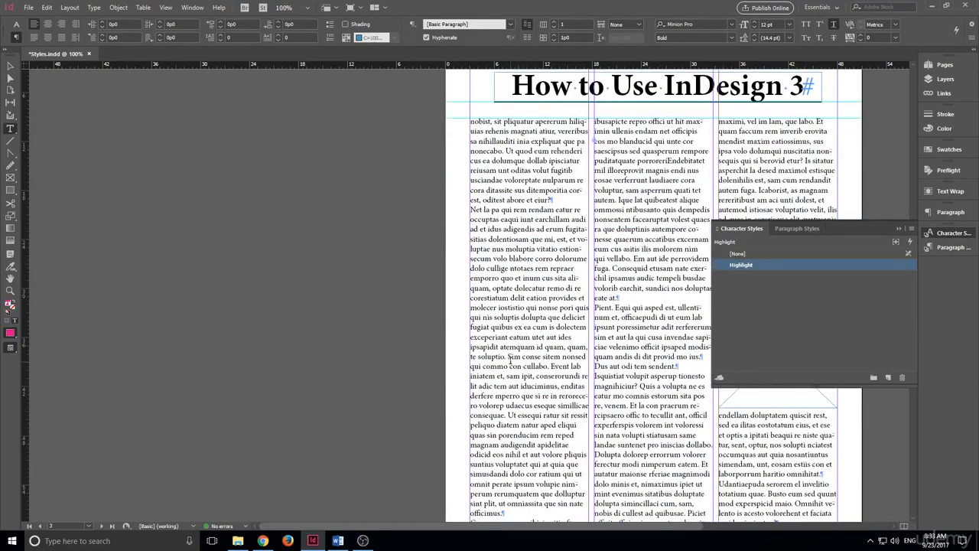
{"action": "left_click_drag", "start_coordinate": [511, 356], "coordinate": [549, 357]}
{"action": "left_click", "coordinate": [530, 358]}
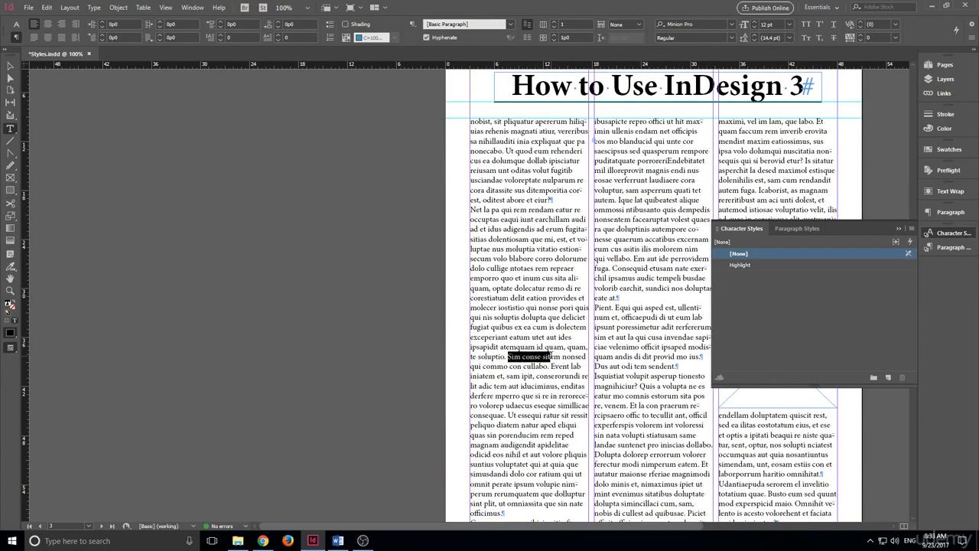
{"action": "left_click", "coordinate": [740, 265]}
{"action": "left_click", "coordinate": [647, 312]}
Move the Character Styles panel off the page text onto the empty pasteboard beside it
{"action": "scroll", "coordinate": [600, 325], "scroll_direction": "down", "scroll_amount": 2}
{"action": "scroll", "coordinate": [600, 323], "scroll_direction": "up", "scroll_amount": 10}
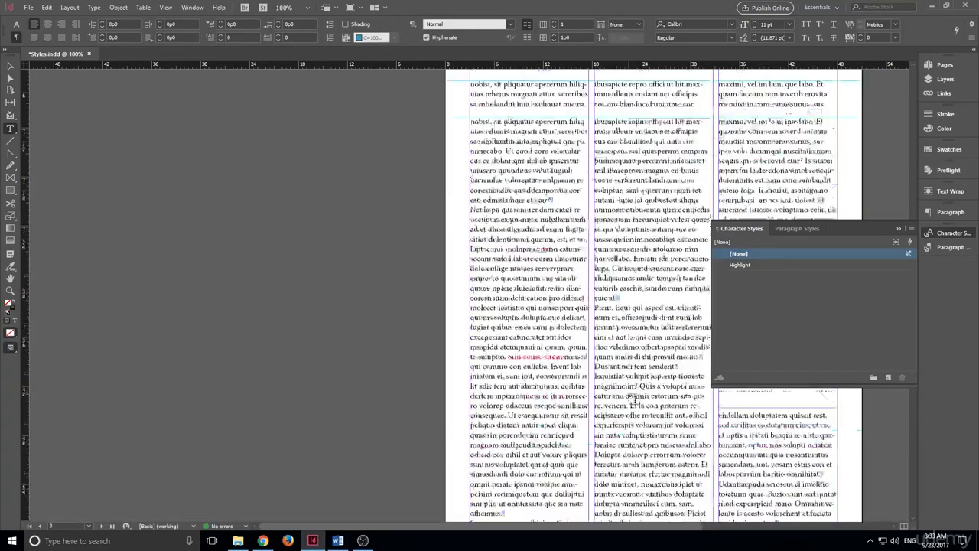
{"action": "scroll", "coordinate": [598, 315], "scroll_direction": "up", "scroll_amount": 2}
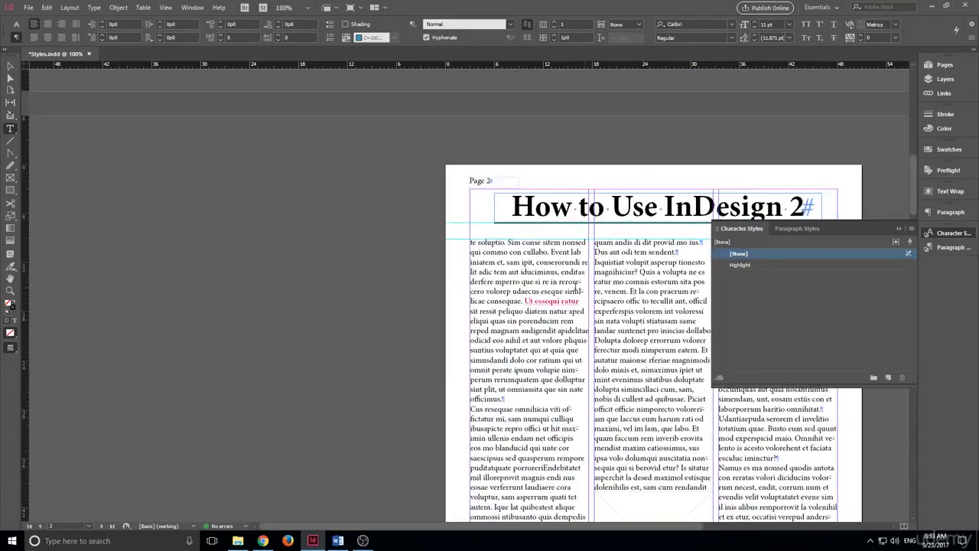
{"action": "scroll", "coordinate": [597, 313], "scroll_direction": "down", "scroll_amount": 1}
{"action": "scroll", "coordinate": [624, 290], "scroll_direction": "down", "scroll_amount": 1}
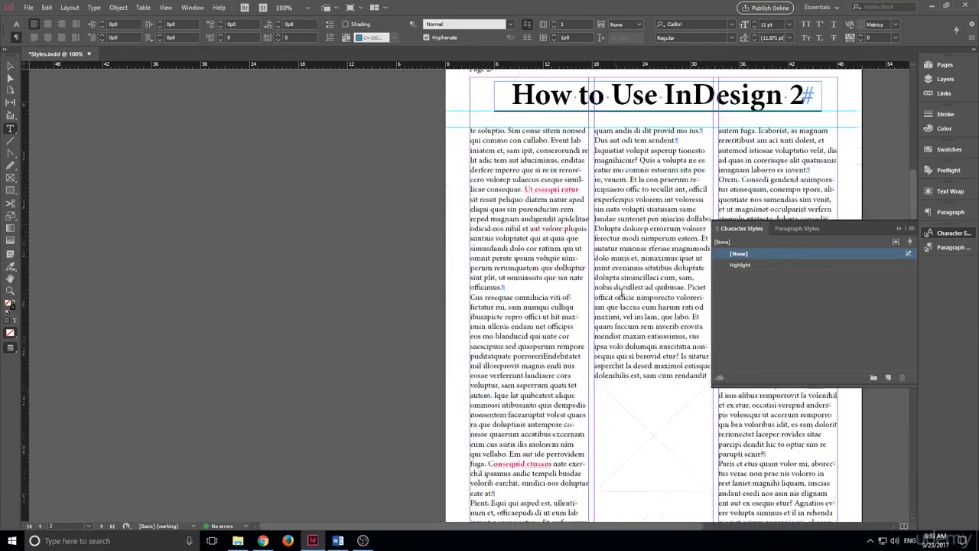
{"action": "left_click_drag", "start_coordinate": [868, 230], "coordinate": [254, 142]}
Change the Highlight character style's character color to the yellow swatch C=0 M=0 Y=100 K=0
{"action": "scroll", "coordinate": [648, 278], "scroll_direction": "up", "scroll_amount": 15}
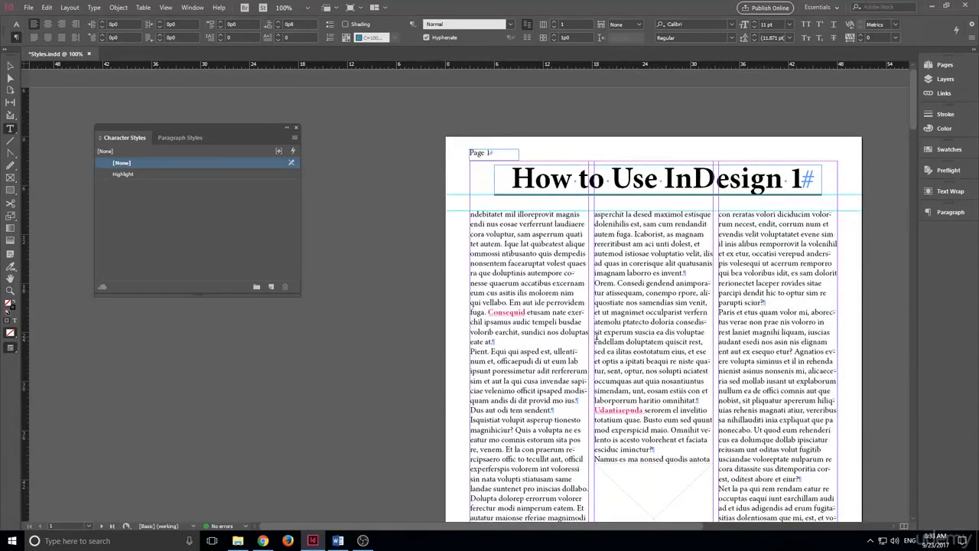
{"action": "left_click", "coordinate": [163, 175]}
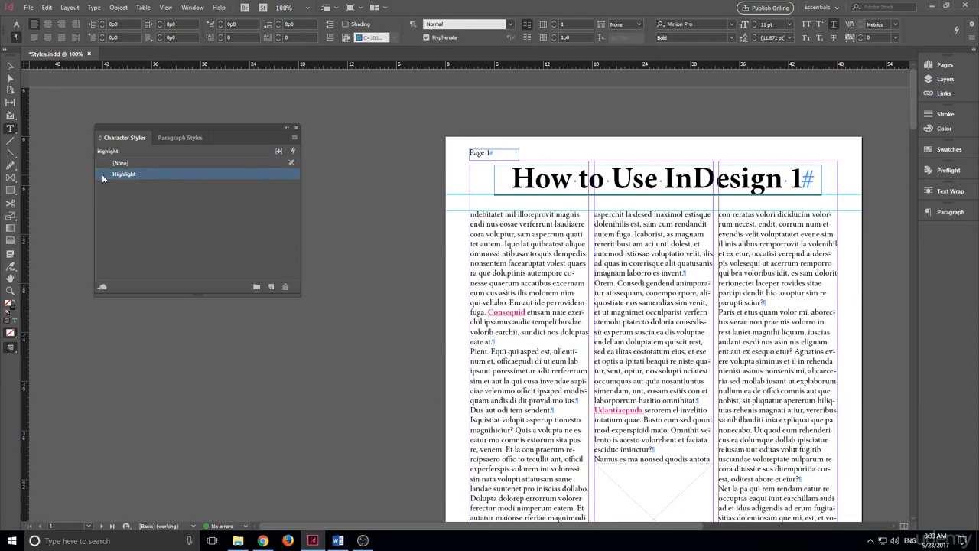
{"action": "double_click", "coordinate": [122, 174]}
{"action": "left_click", "coordinate": [357, 177]}
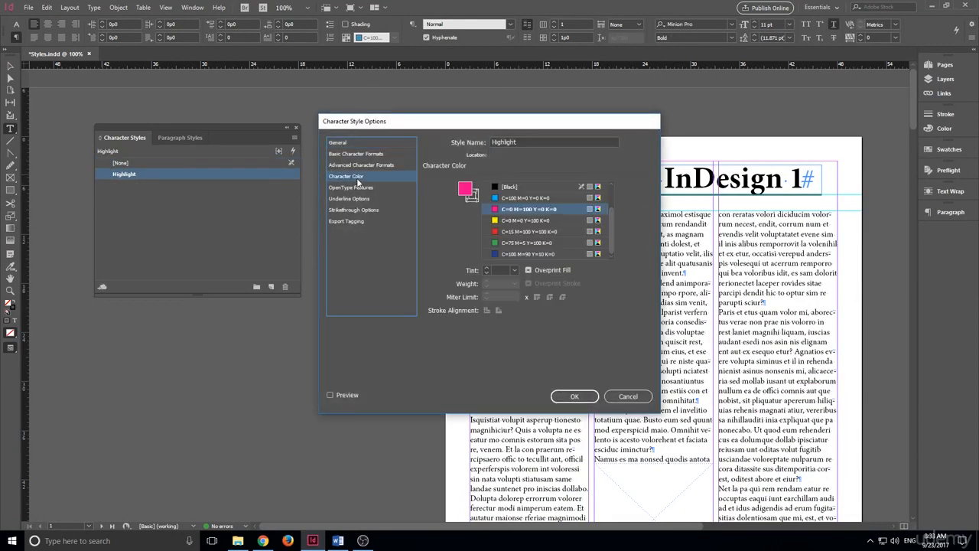
{"action": "left_click", "coordinate": [496, 221]}
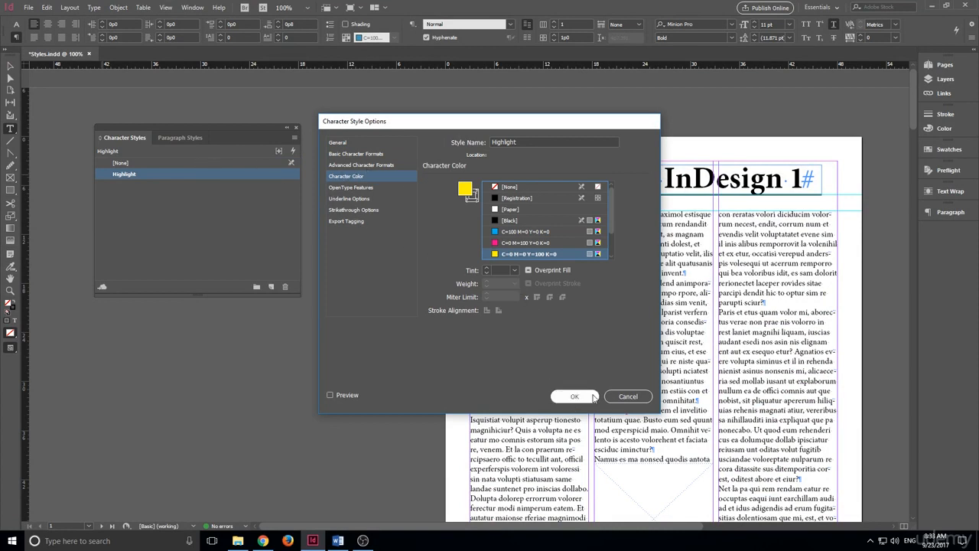
{"action": "left_click", "coordinate": [589, 399]}
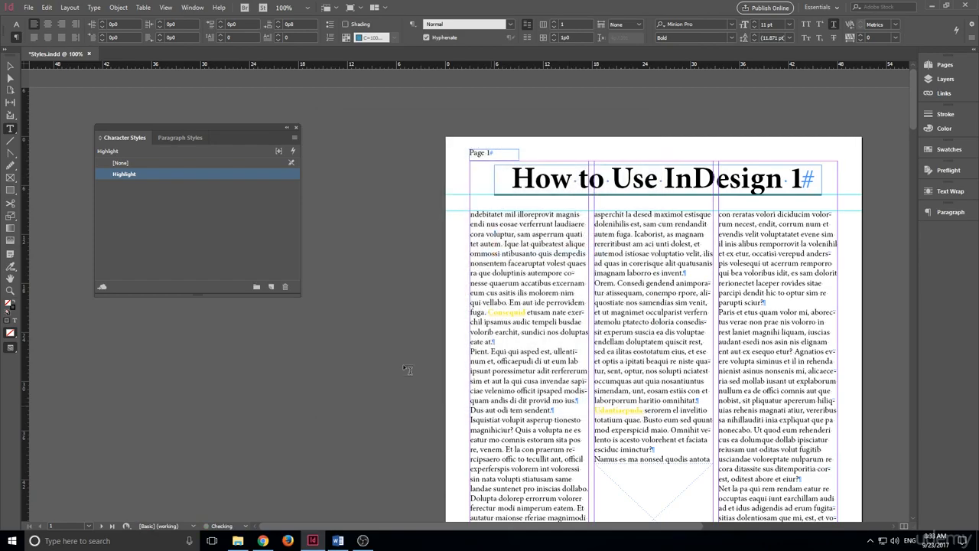
Examine the Highlight-styled words on pages 1 to 3 for the color change
{"action": "scroll", "coordinate": [675, 410], "scroll_direction": "down", "scroll_amount": 20}
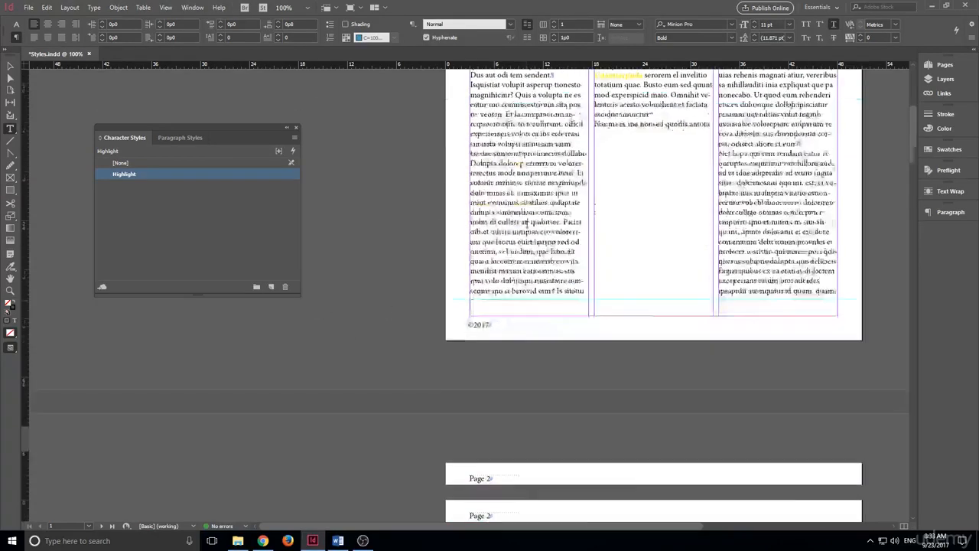
{"action": "scroll", "coordinate": [521, 289], "scroll_direction": "down", "scroll_amount": 15}
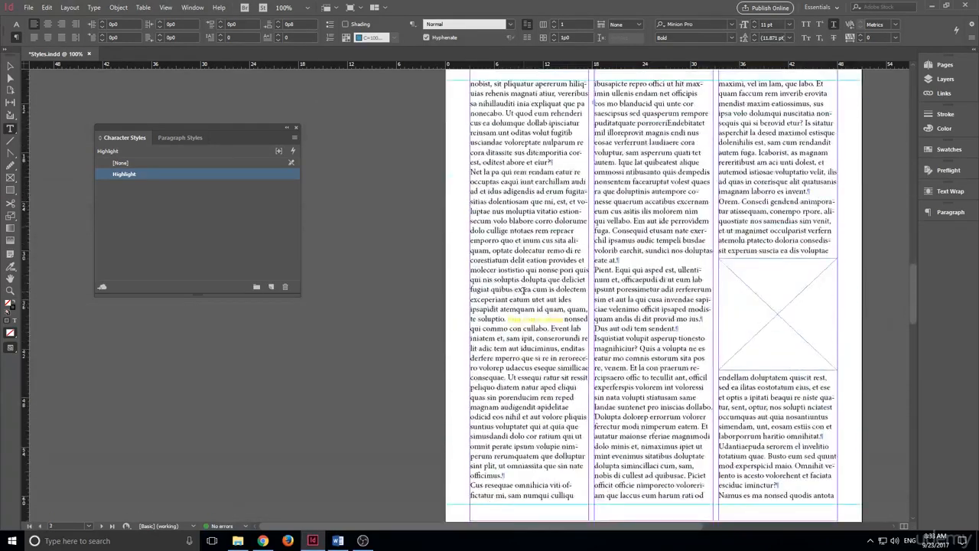
{"action": "scroll", "coordinate": [525, 291], "scroll_direction": "up", "scroll_amount": 20}
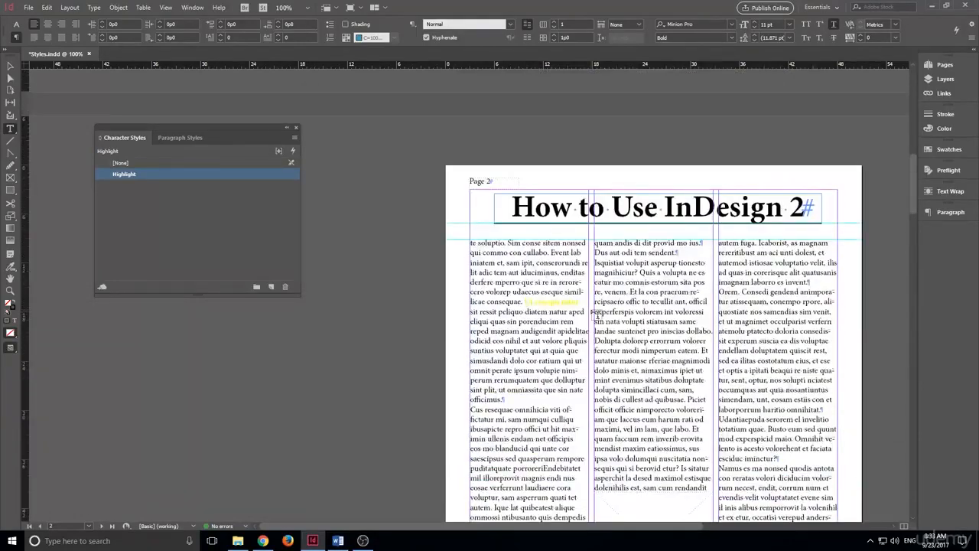
{"action": "scroll", "coordinate": [594, 312], "scroll_direction": "up", "scroll_amount": 15}
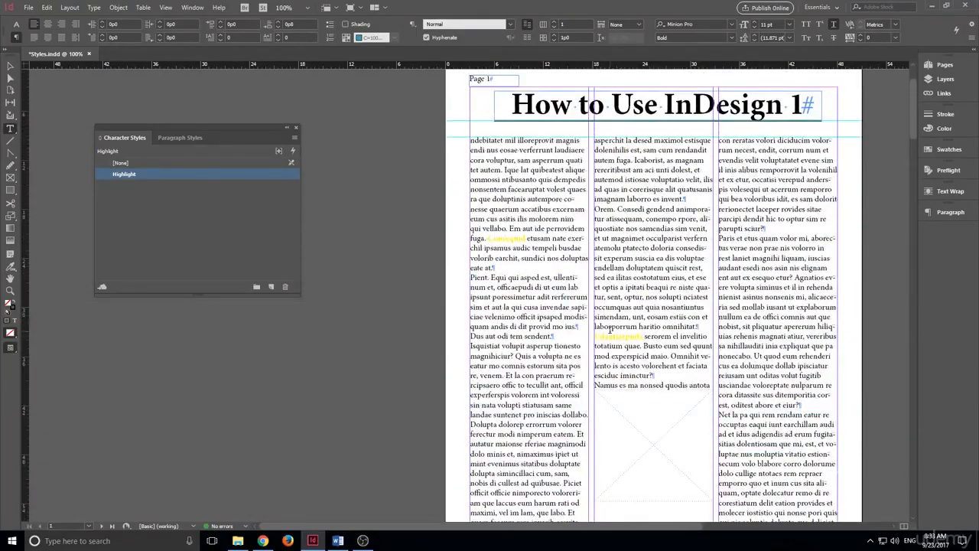
{"action": "scroll", "coordinate": [611, 330], "scroll_direction": "up", "scroll_amount": 2}
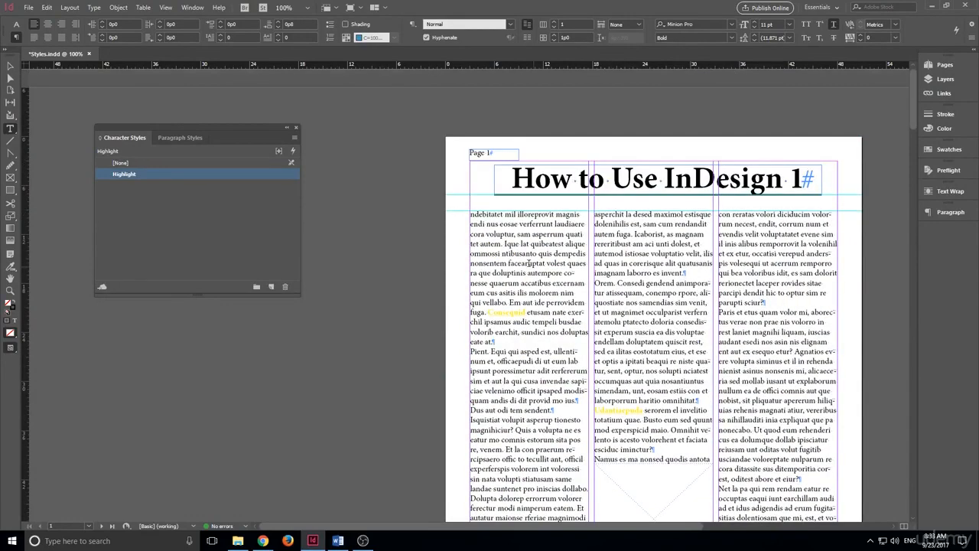
{"action": "scroll", "coordinate": [528, 264], "scroll_direction": "down", "scroll_amount": 5}
{"action": "scroll", "coordinate": [516, 229], "scroll_direction": "up", "scroll_amount": 4}
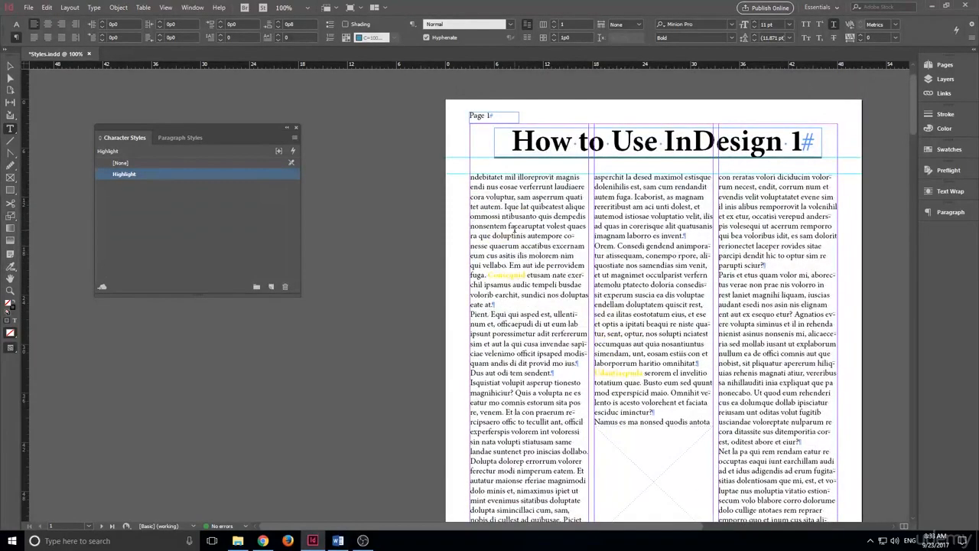